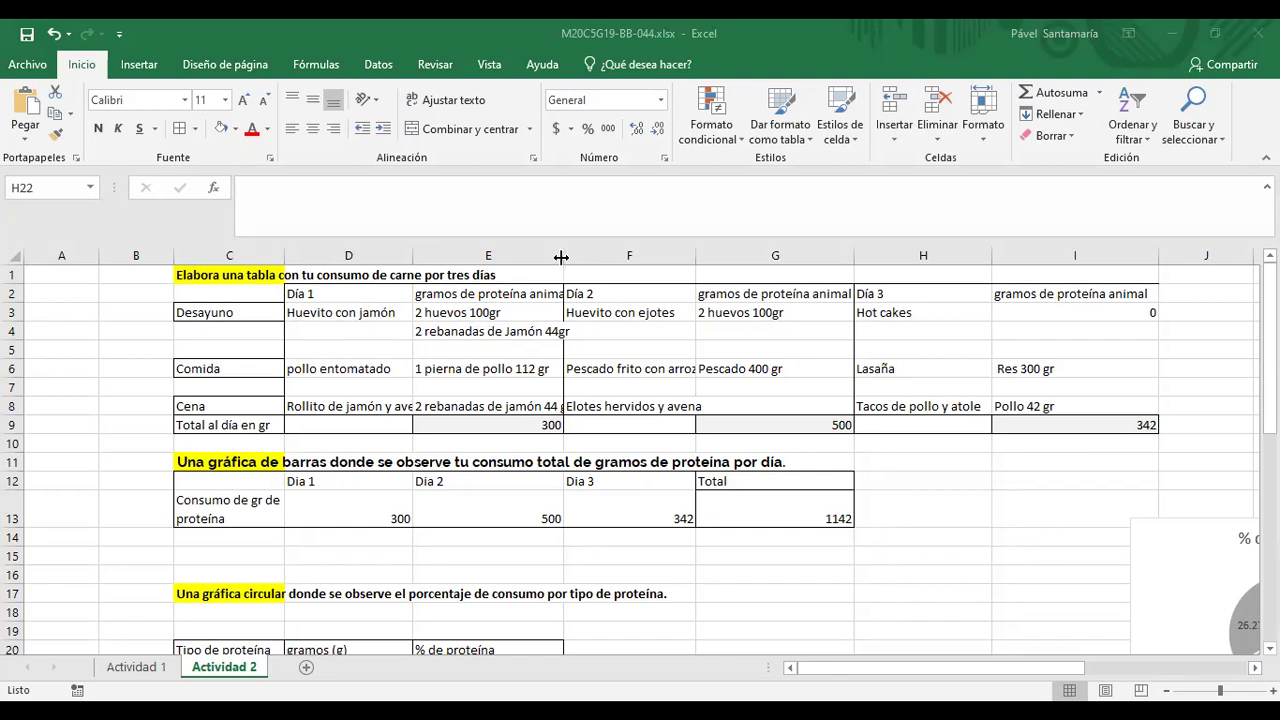
Widen columns E and D so the protein heading and the Day 1 meal descriptions fit in their cells.
{"action": "left_click", "coordinate": [557, 257]}
{"action": "left_click_drag", "start_coordinate": [581, 257], "coordinate": [584, 257]}
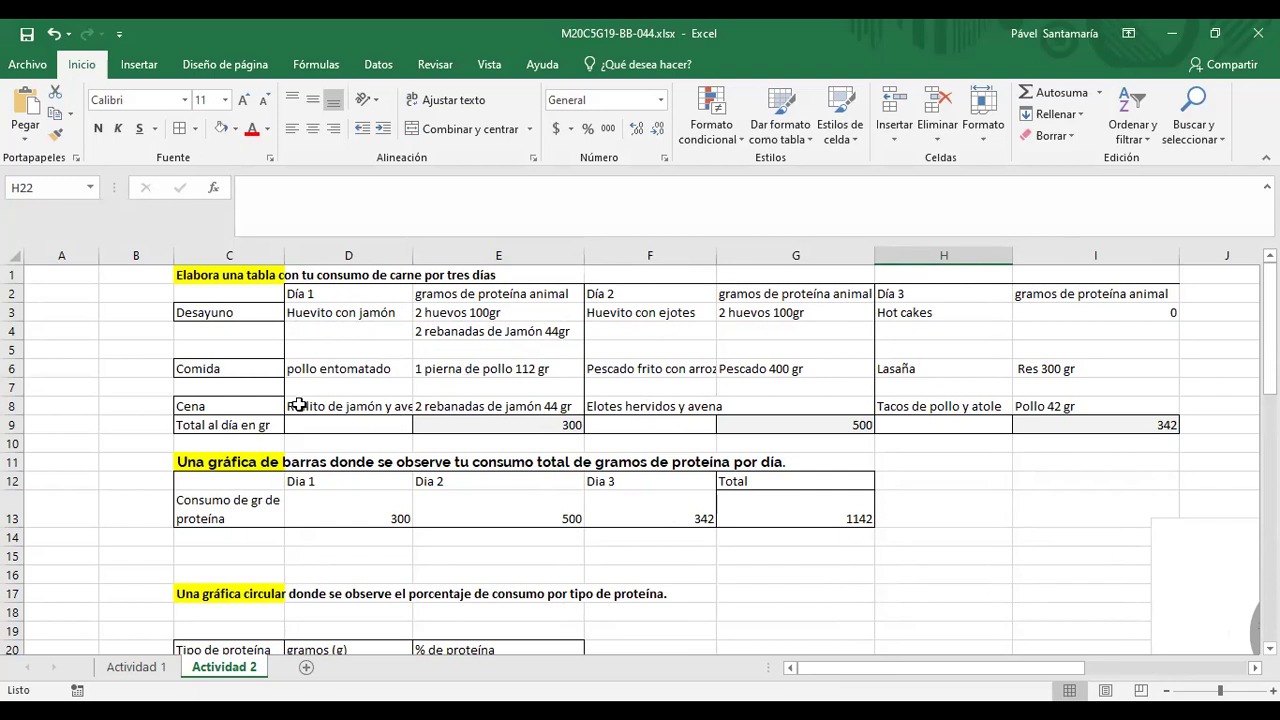
{"action": "left_click_drag", "start_coordinate": [411, 256], "coordinate": [433, 256]}
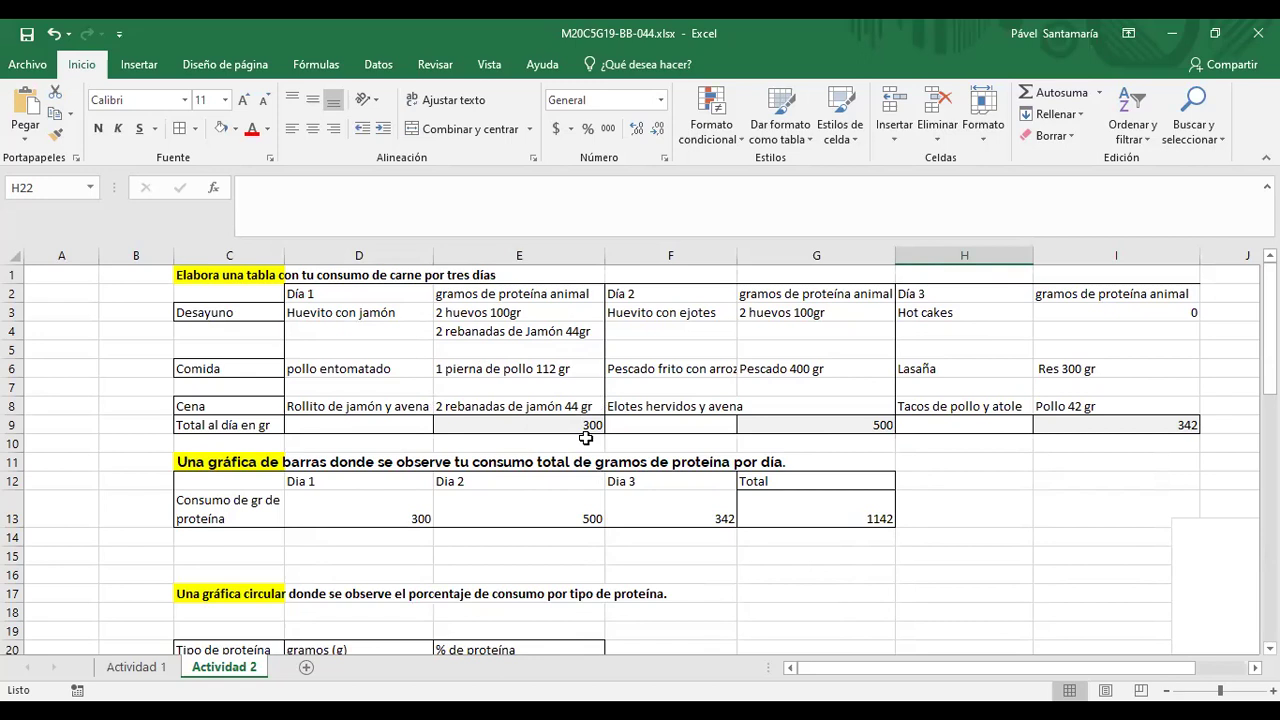
Fill the total protein consumption cell G13 with a darker gray shade.
{"action": "left_click", "coordinate": [391, 519]}
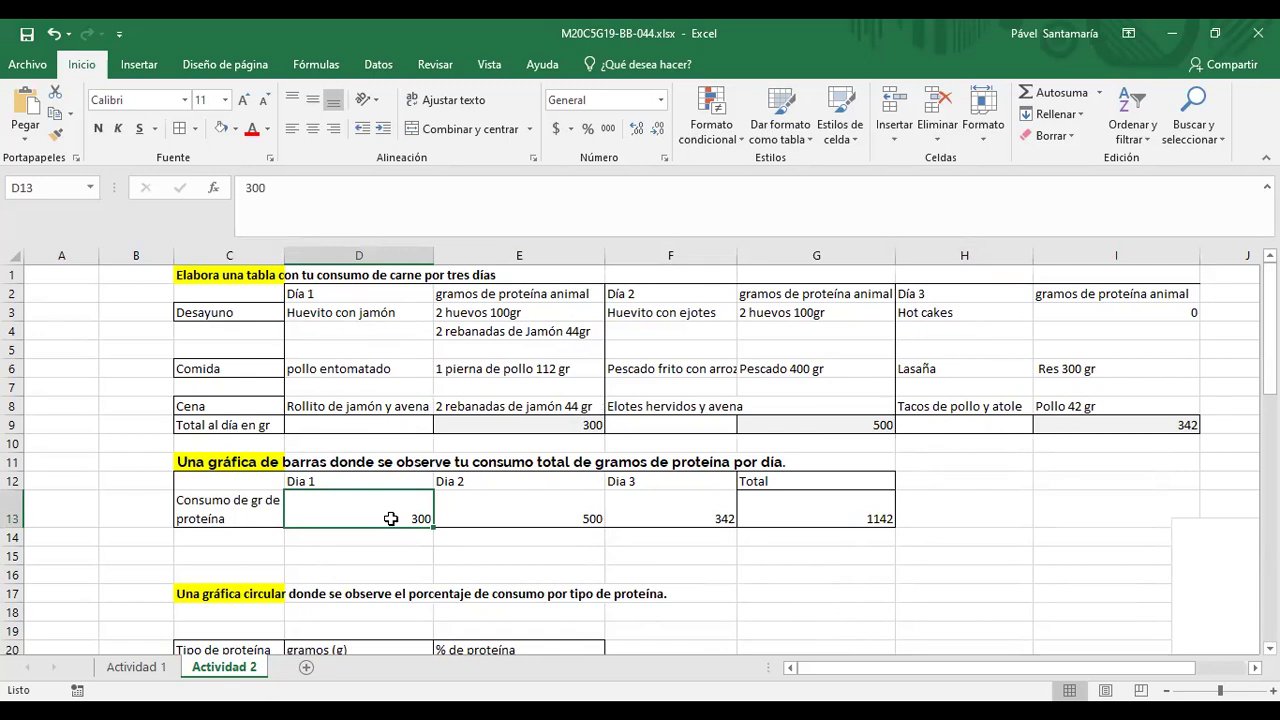
{"action": "left_click", "coordinate": [530, 502]}
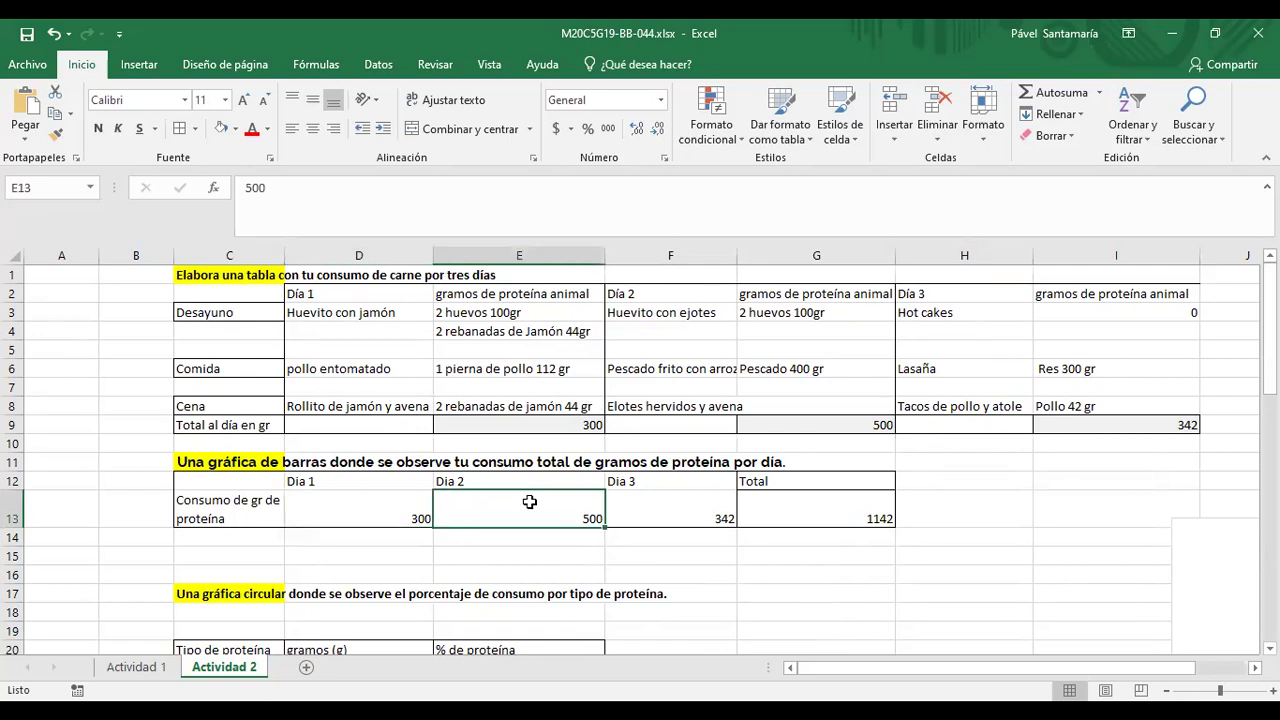
{"action": "key", "text": "Right"}
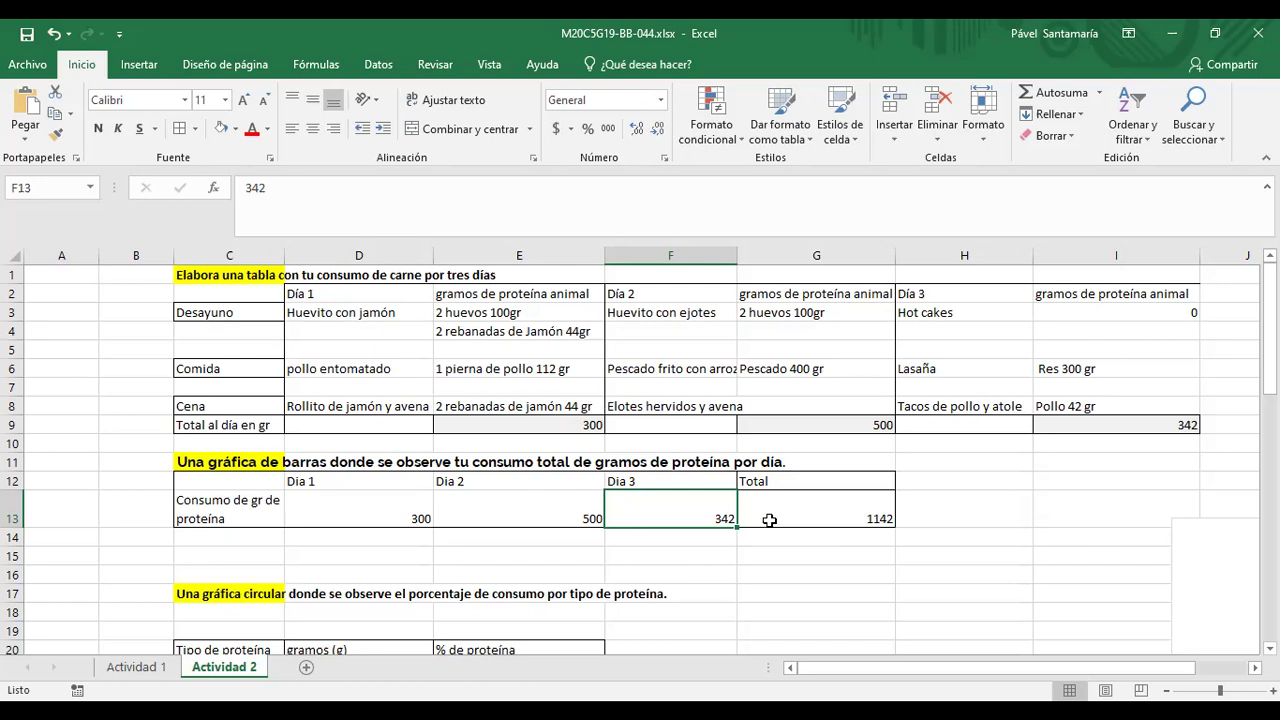
{"action": "left_click", "coordinate": [848, 510]}
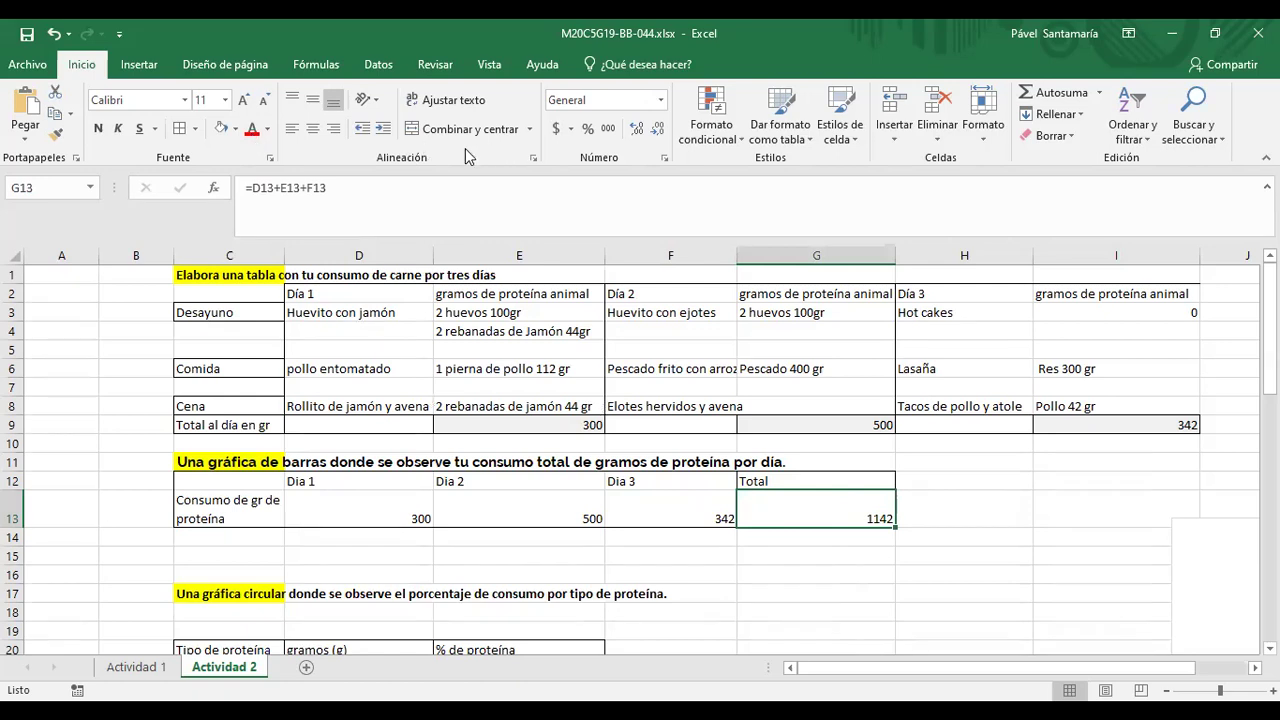
{"action": "left_click", "coordinate": [235, 129]}
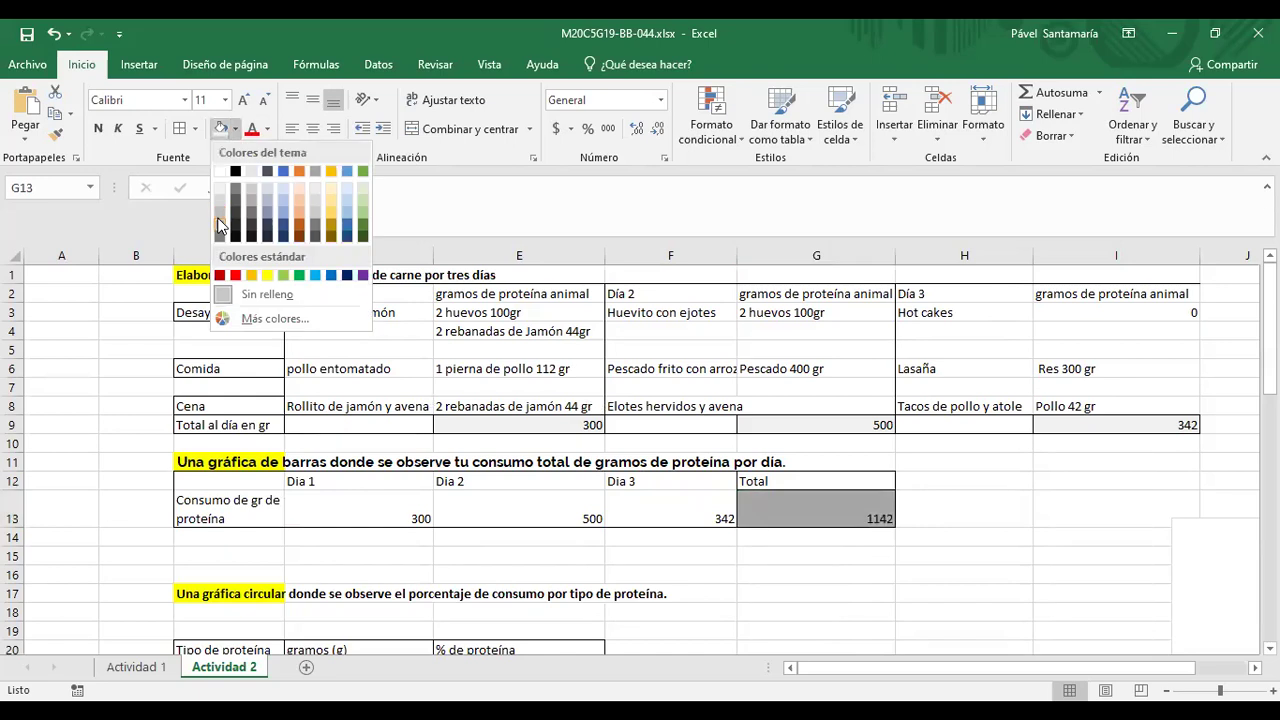
{"action": "left_click", "coordinate": [220, 225]}
{"action": "left_click", "coordinate": [960, 570]}
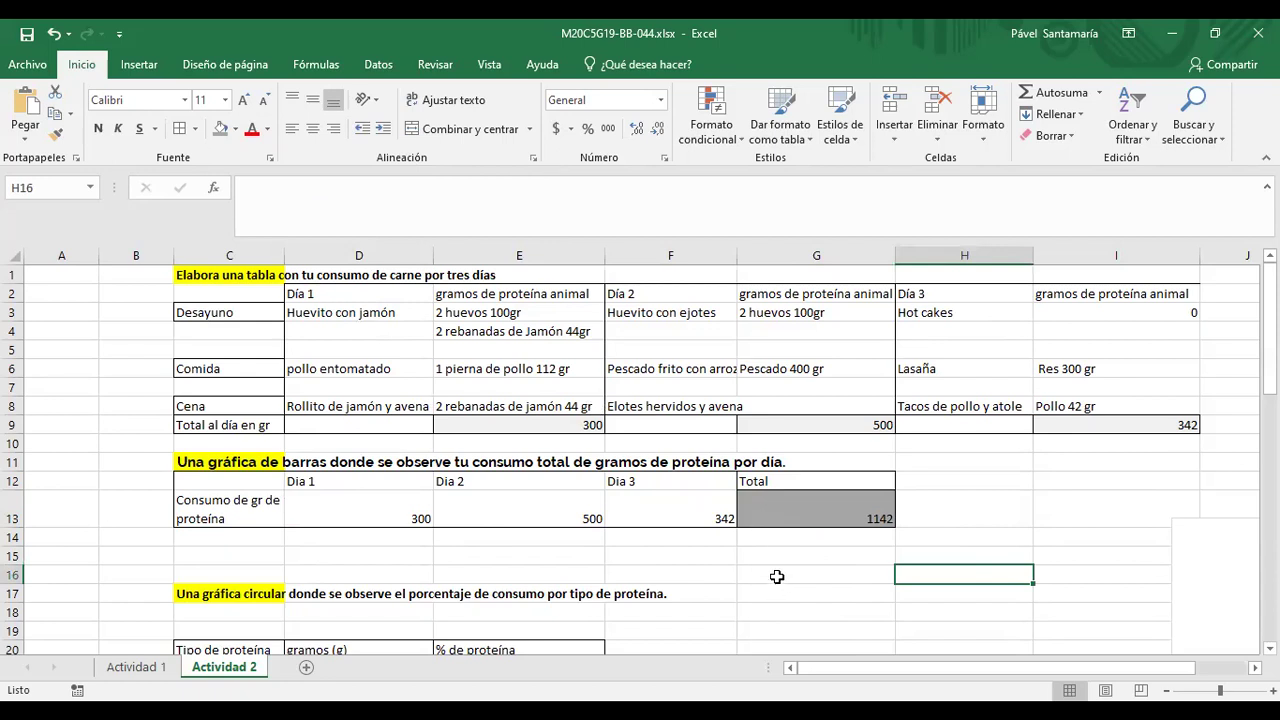
Insert a 2-D clustered column chart from the daily protein consumption table in C12:G13.
{"action": "left_click_drag", "start_coordinate": [257, 485], "coordinate": [802, 517]}
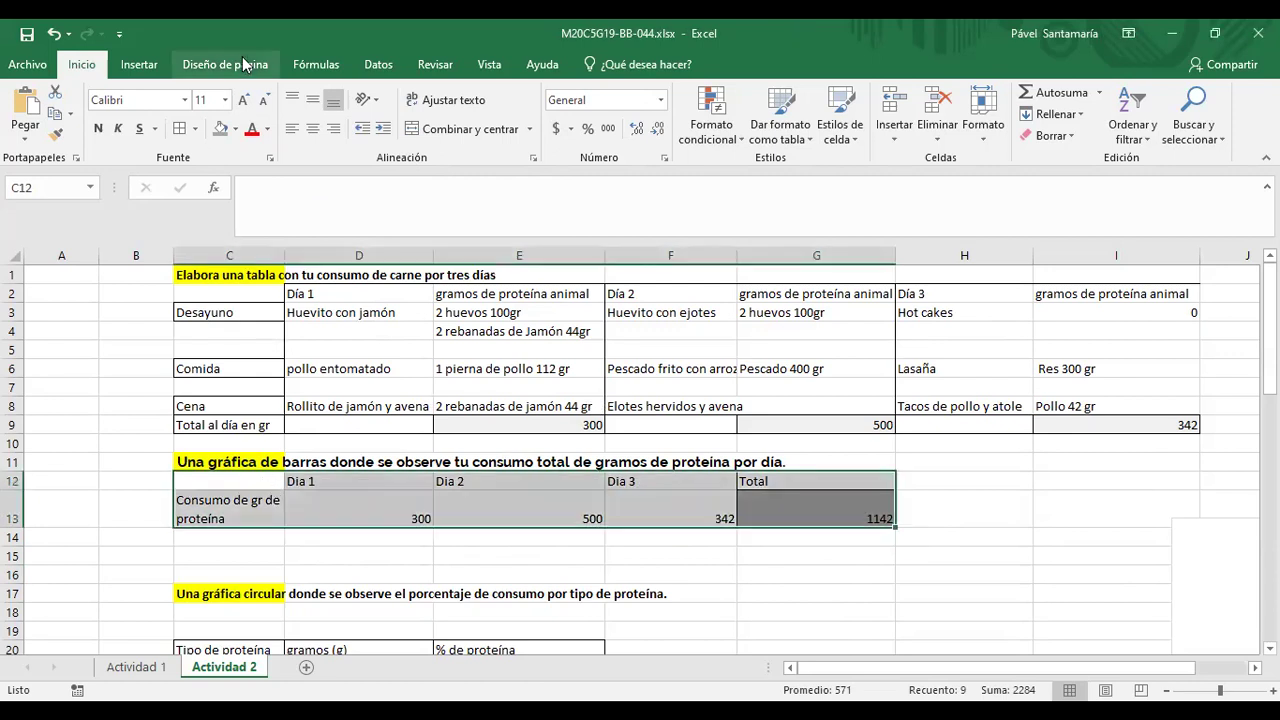
{"action": "left_click", "coordinate": [139, 64]}
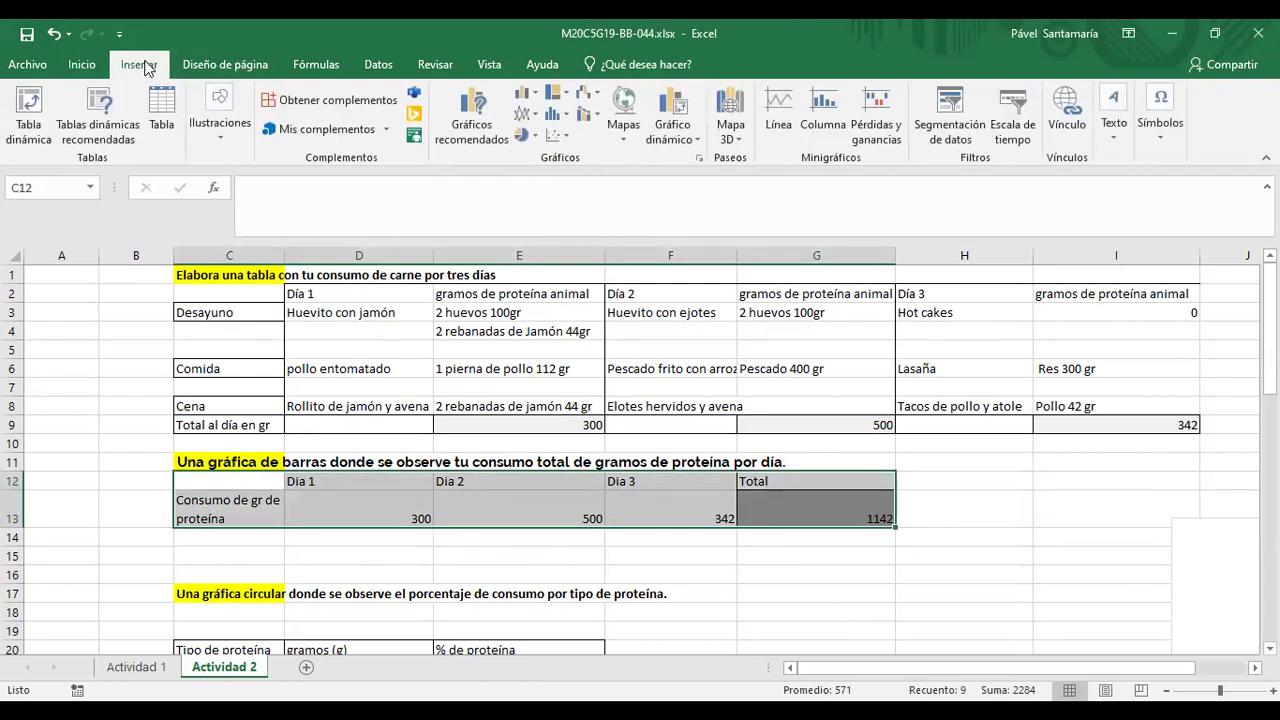
{"action": "left_click", "coordinate": [530, 94]}
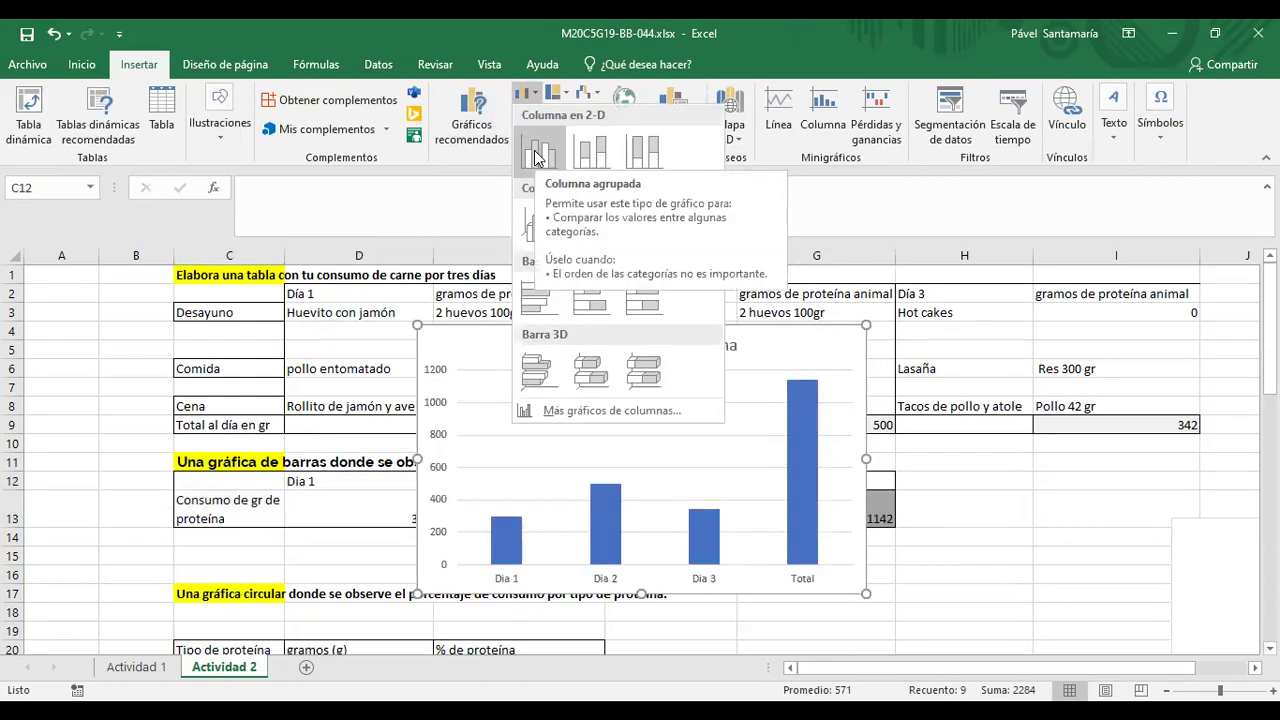
{"action": "left_click", "coordinate": [537, 158]}
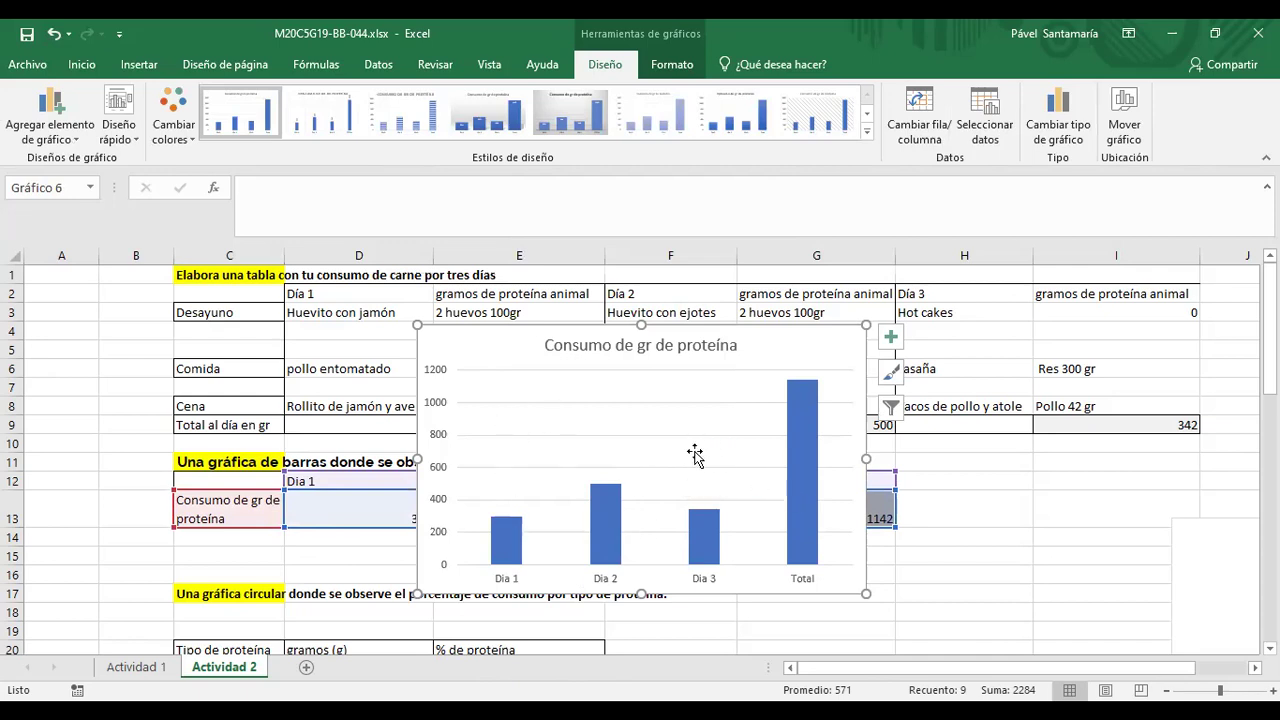
Exclude the Total category from the column chart's source data, keeping Dia 1, Dia 2 and Dia 3.
{"action": "right_click", "coordinate": [793, 437]}
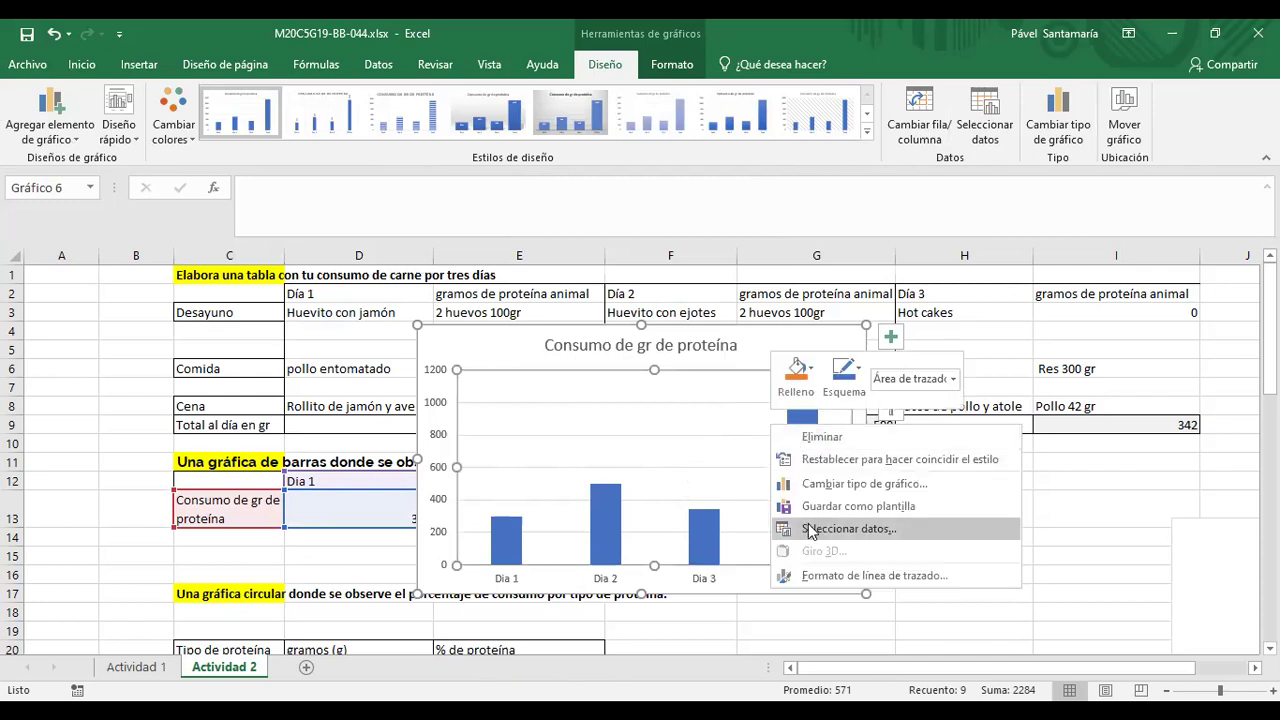
{"action": "left_click", "coordinate": [810, 531]}
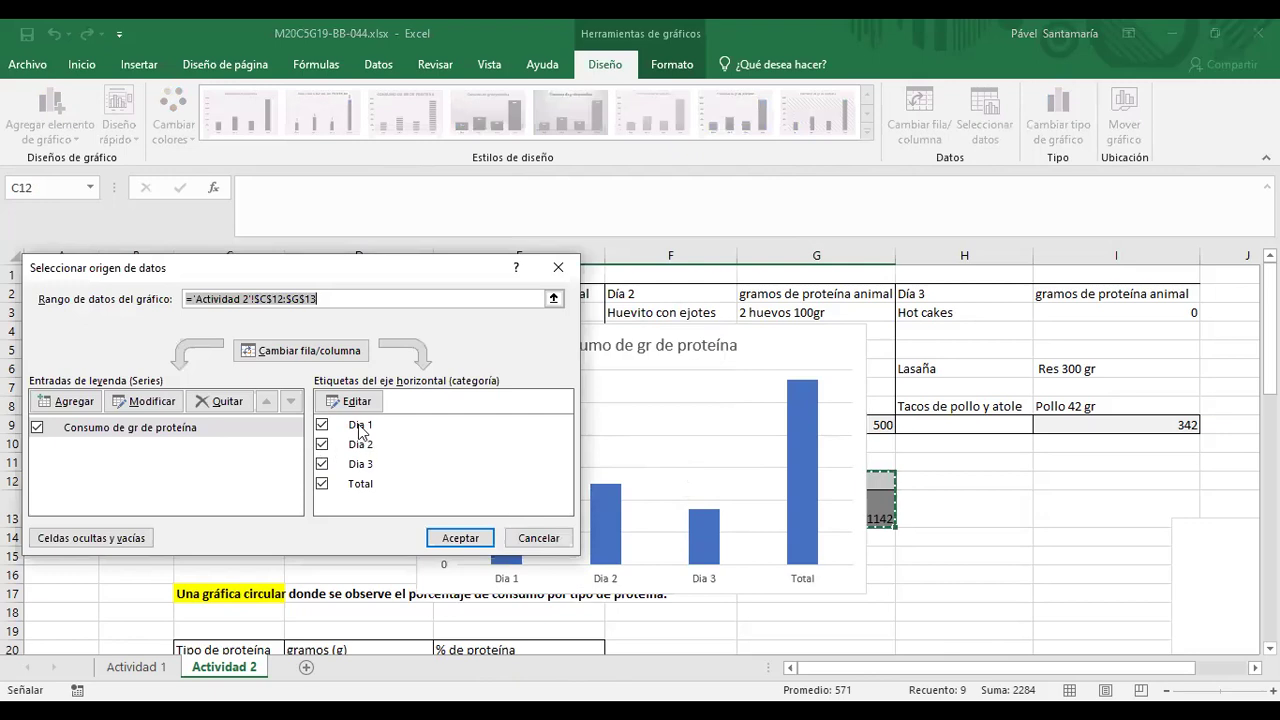
{"action": "left_click", "coordinate": [321, 484]}
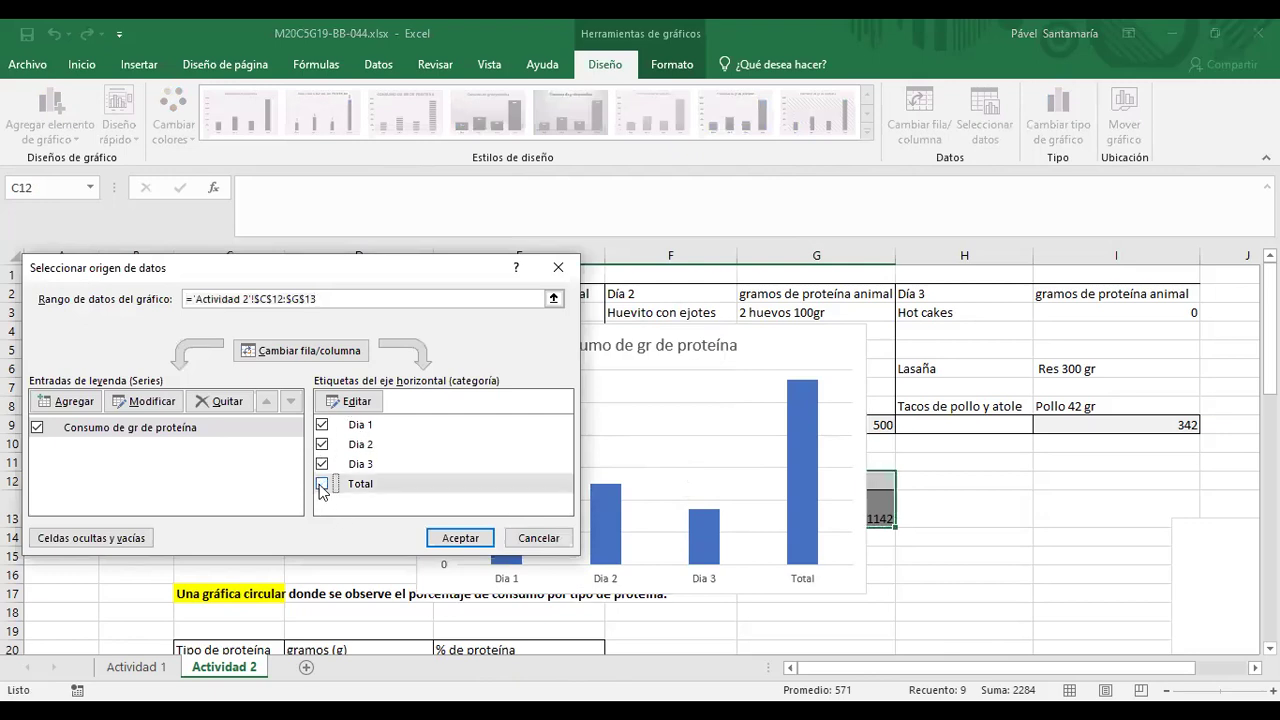
{"action": "left_click", "coordinate": [460, 538]}
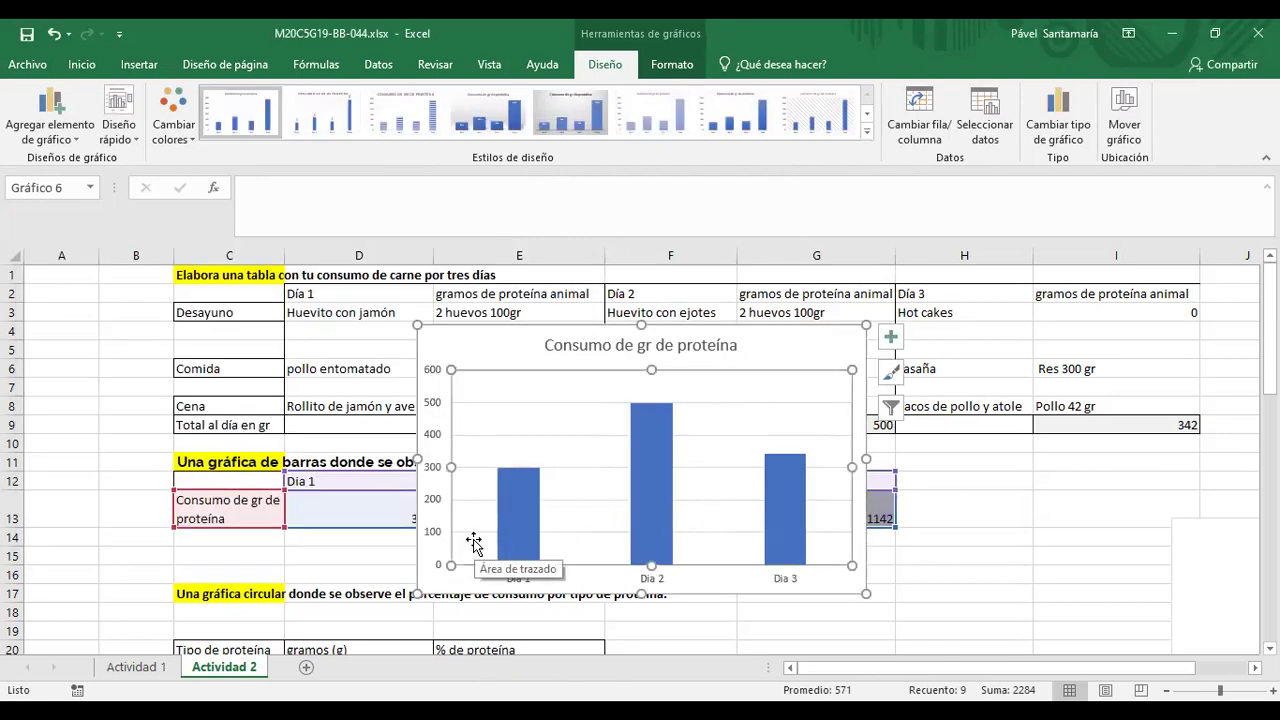
Move the column chart beside the daily consumption table and delete it.
{"action": "left_click_drag", "start_coordinate": [500, 340], "coordinate": [967, 328]}
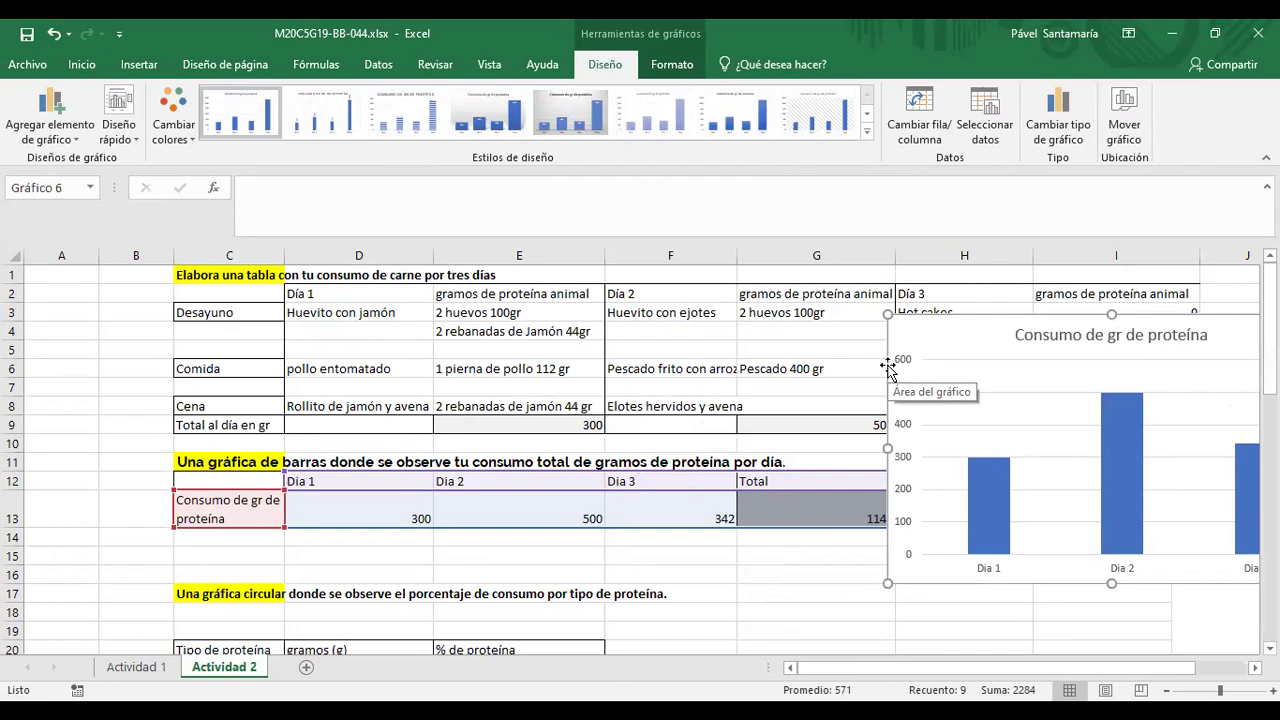
{"action": "key", "text": "Delete"}
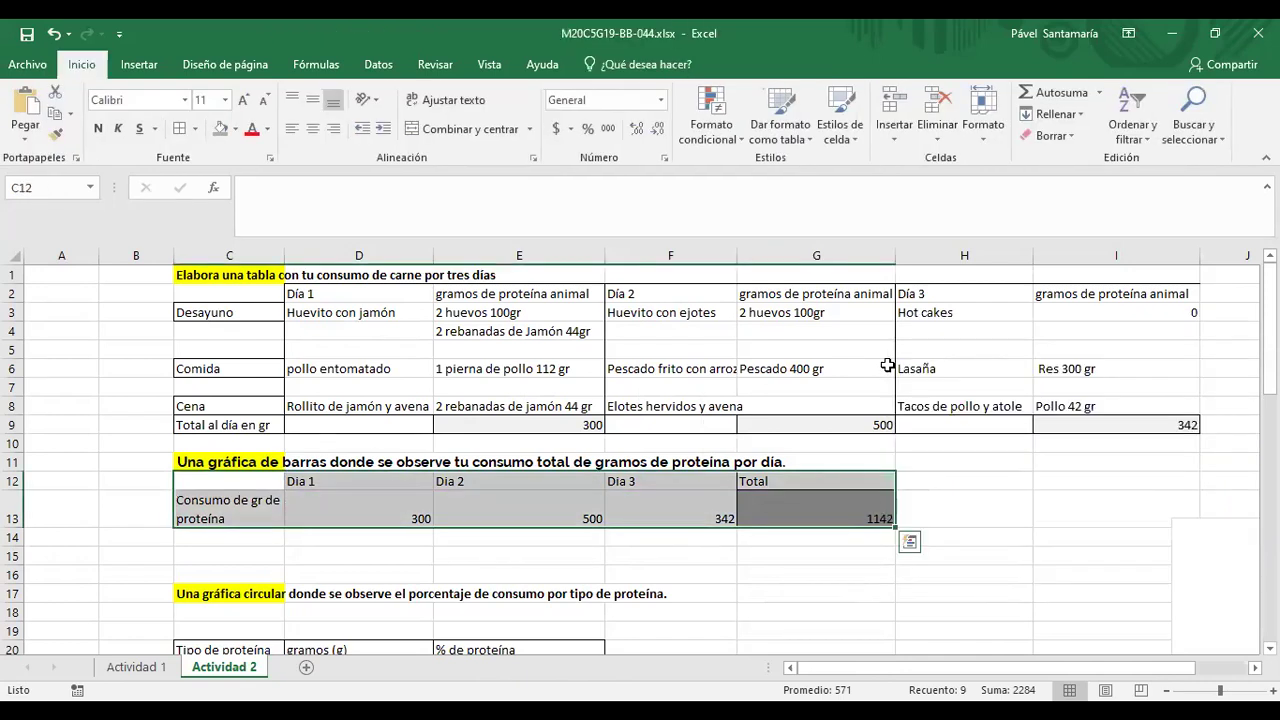
{"action": "left_click", "coordinate": [797, 594]}
Examine the protein types listed from Pollo to Cerdo in the table for the circular chart.
{"action": "scroll", "coordinate": [711, 634], "scroll_direction": "down", "scroll_amount": 2}
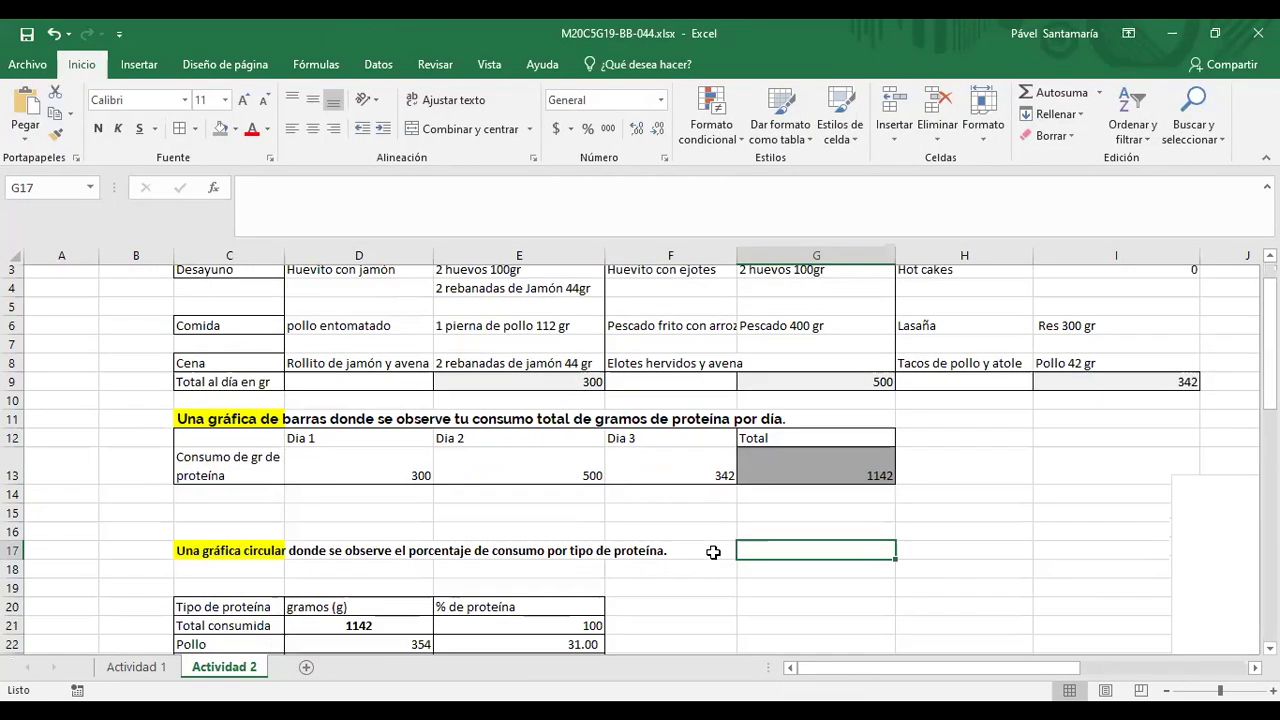
{"action": "scroll", "coordinate": [711, 552], "scroll_direction": "down", "scroll_amount": 1}
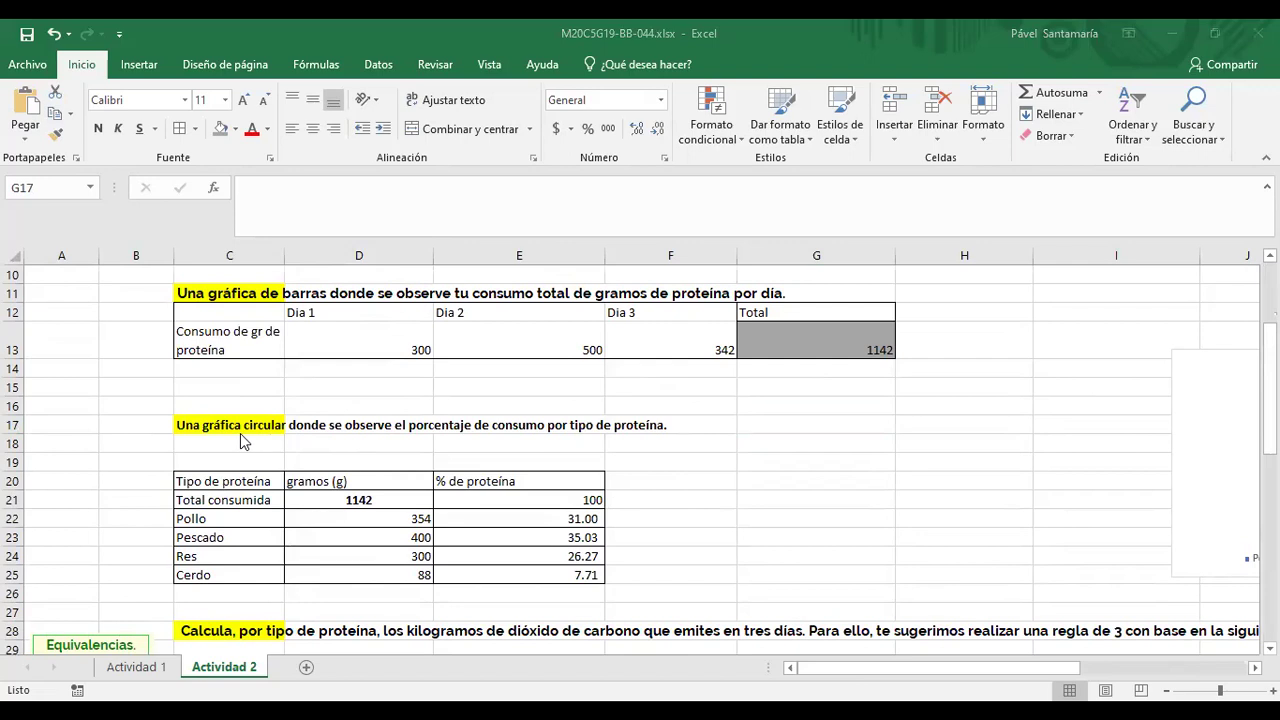
{"action": "left_click", "coordinate": [211, 521]}
{"action": "key", "text": "Down"}
{"action": "key", "text": "Down"}
{"action": "key", "text": "Down"}
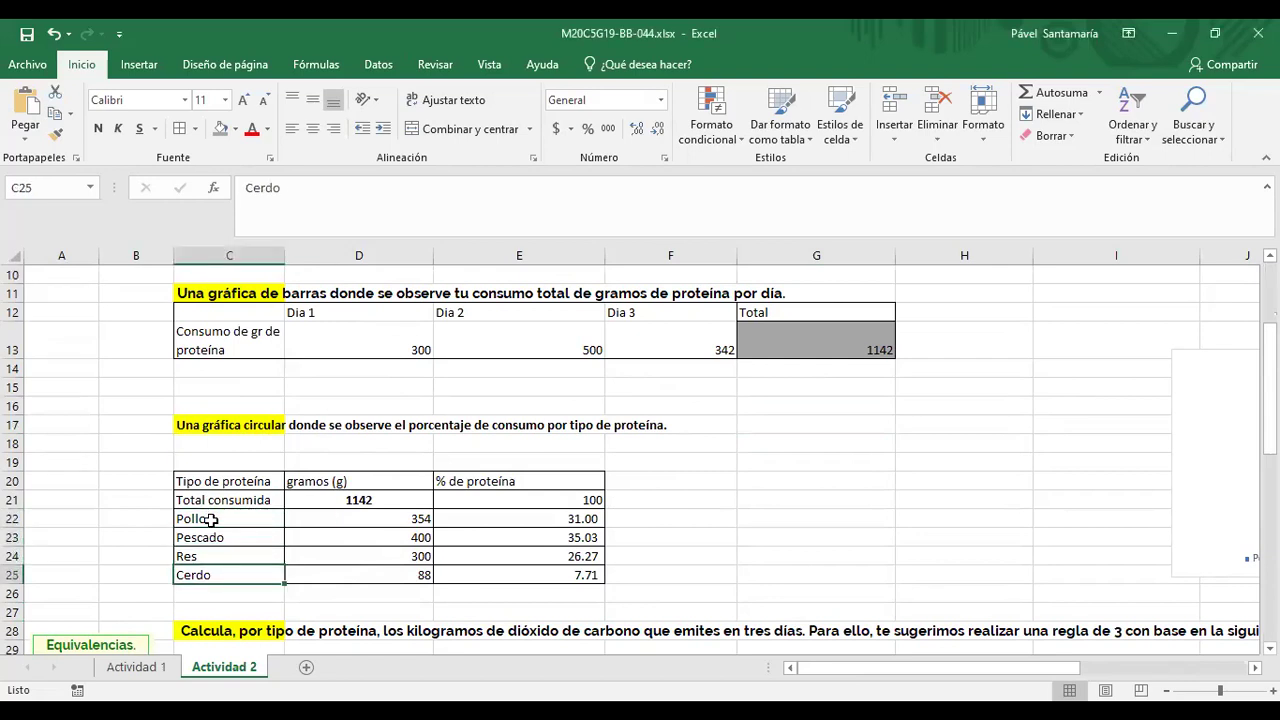
{"action": "key", "text": "Up"}
{"action": "key", "text": "Up"}
{"action": "key", "text": "Up"}
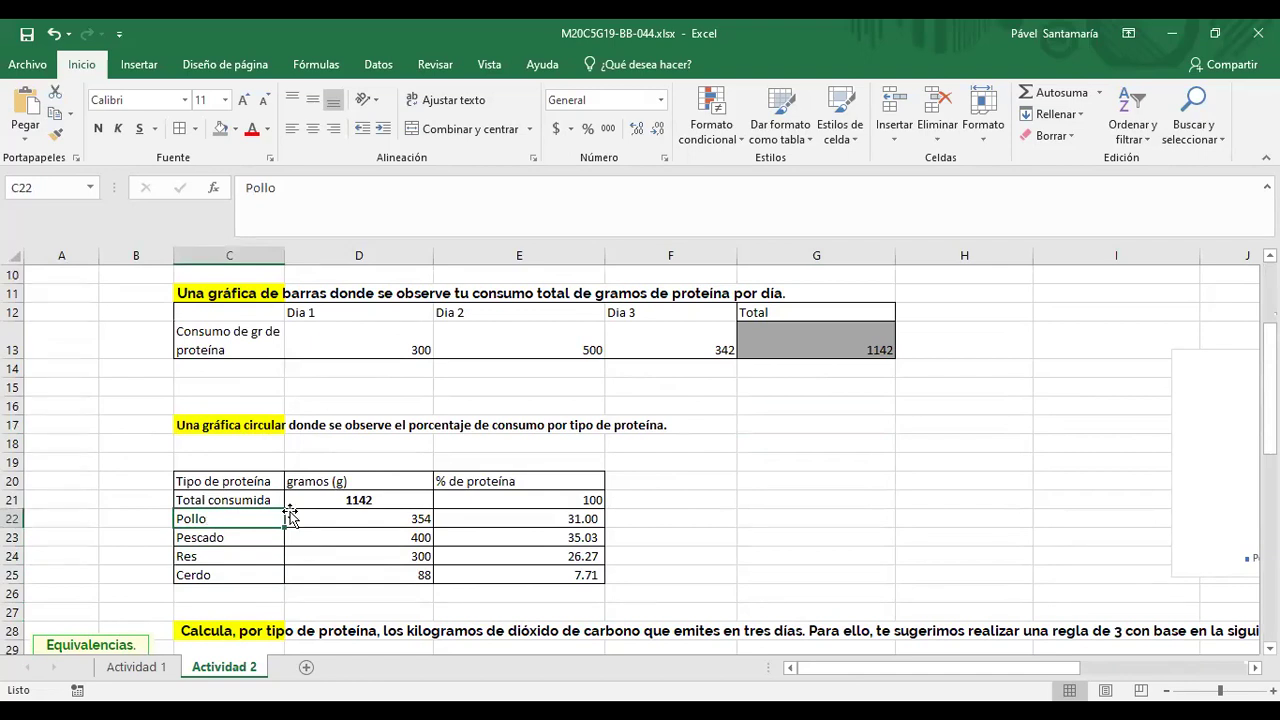
Inspect the gram formulas in D21:D25 and the percentage cells for the total and Pollo in E21:E22.
{"action": "left_click", "coordinate": [350, 501]}
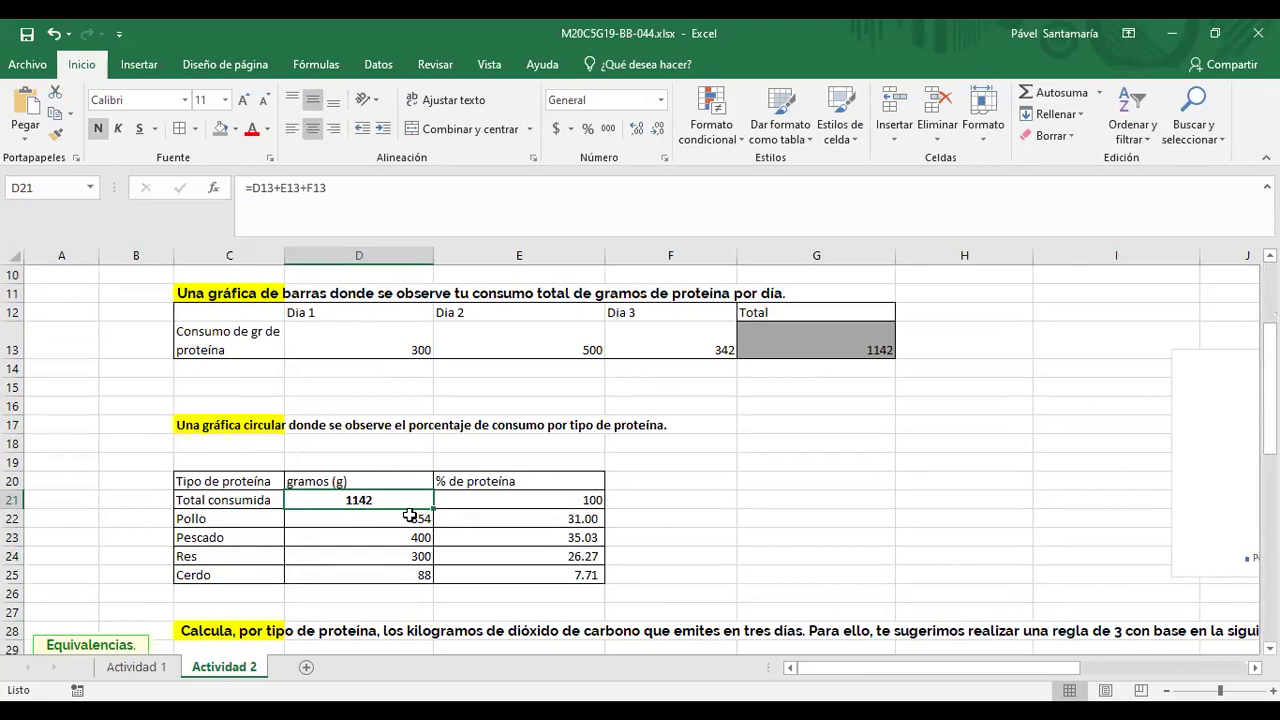
{"action": "left_click", "coordinate": [381, 519]}
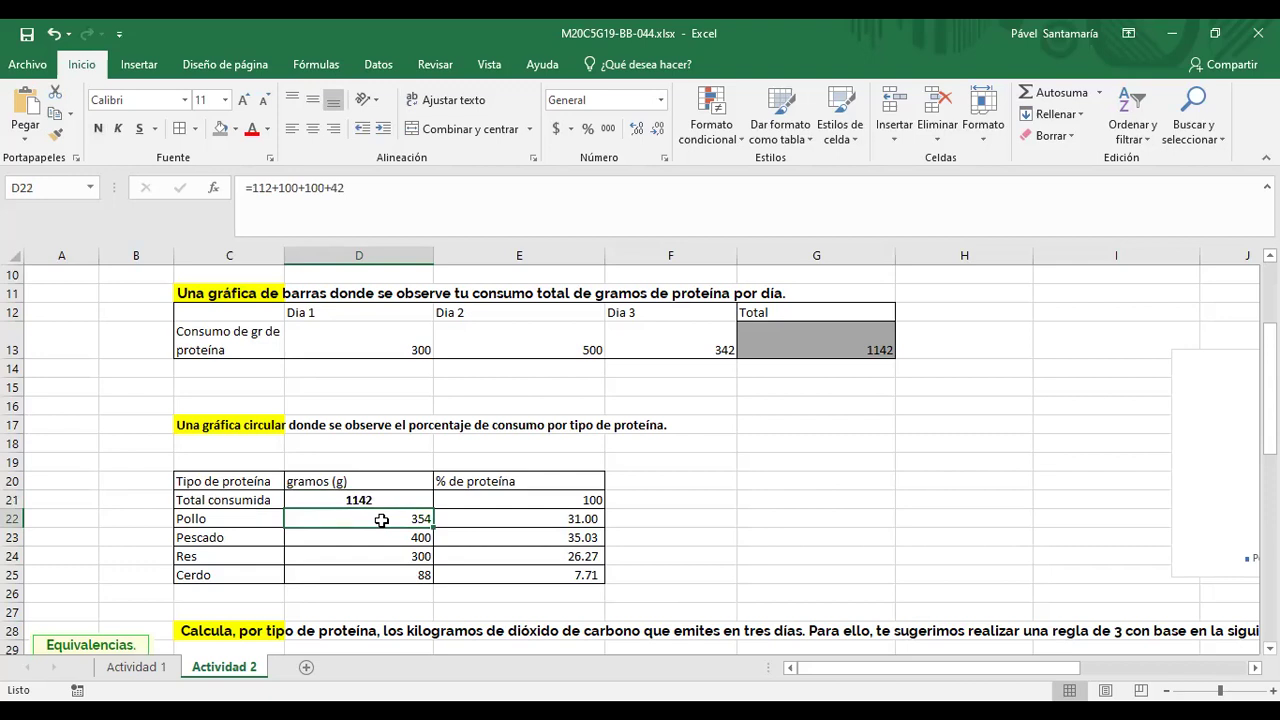
{"action": "key", "text": "Down"}
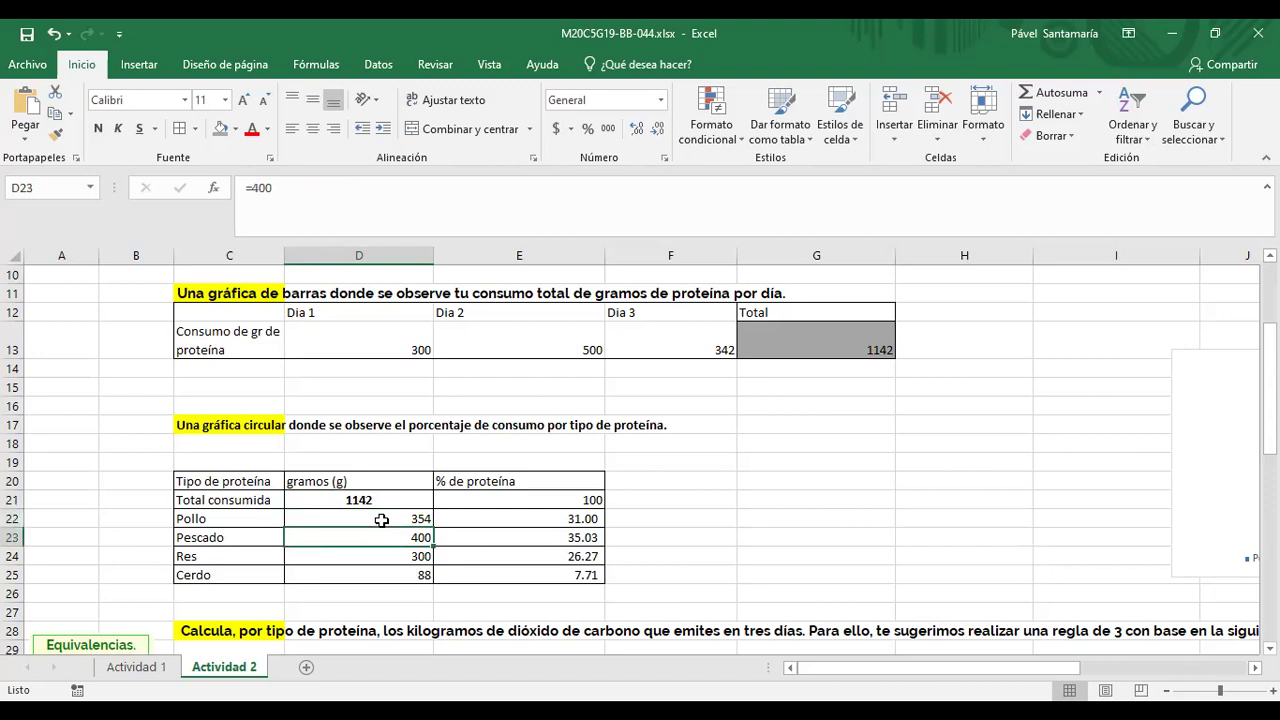
{"action": "key", "text": "Down"}
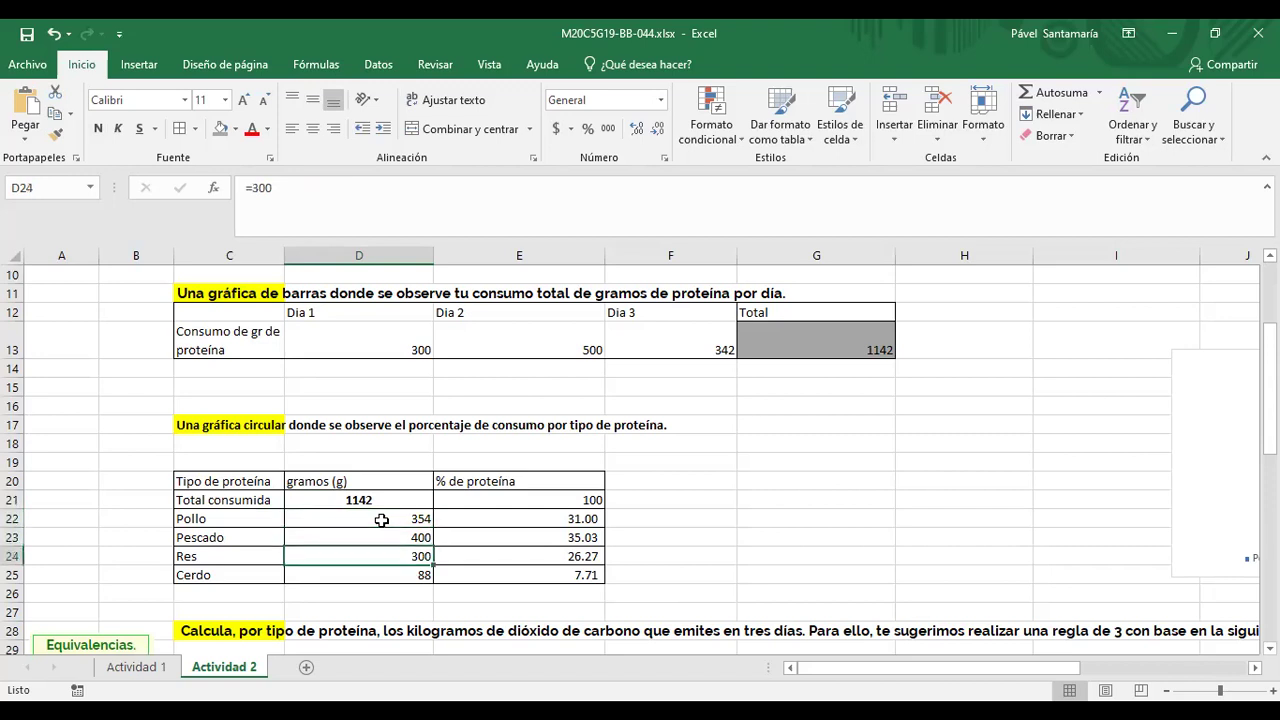
{"action": "key", "text": "Down"}
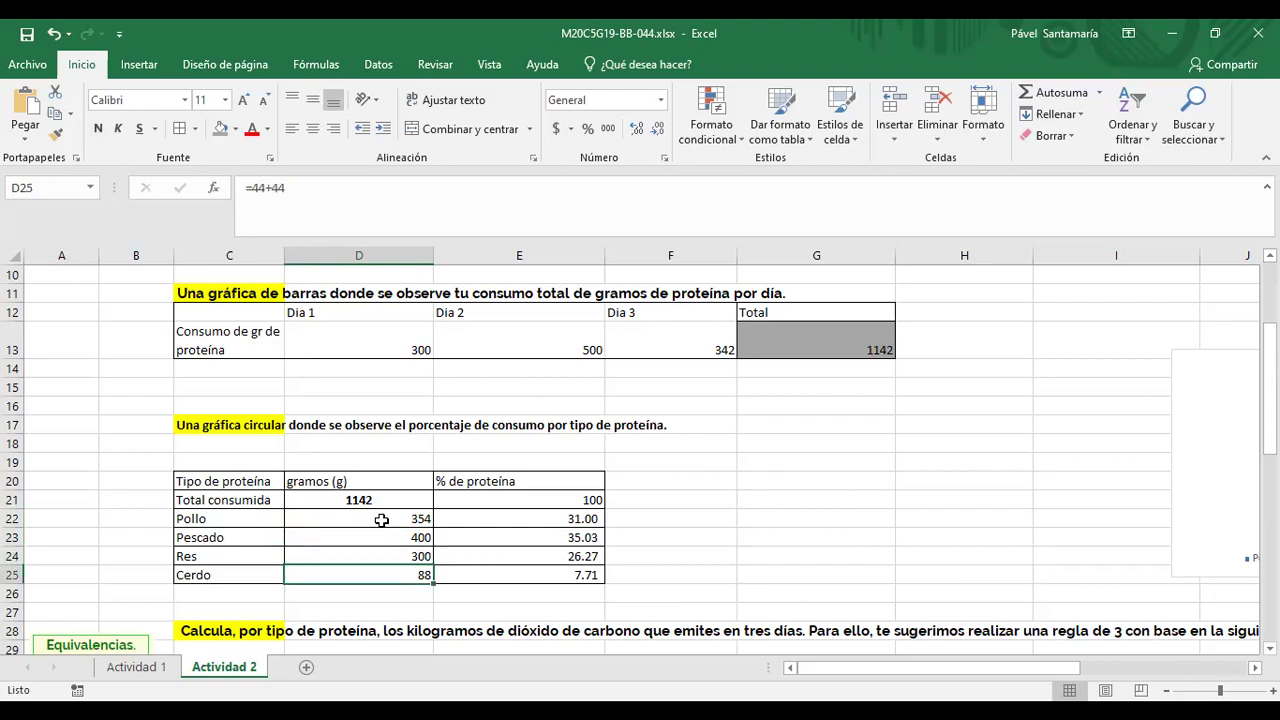
{"action": "double_click", "coordinate": [478, 500]}
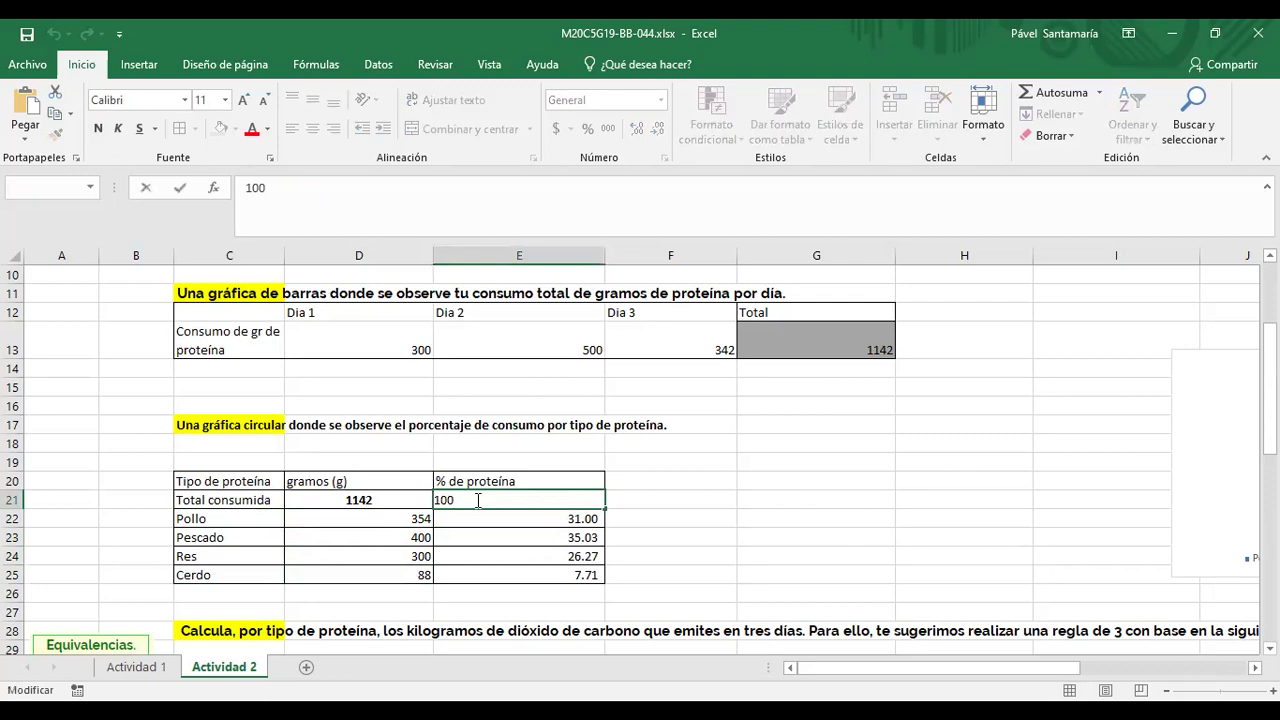
{"action": "left_click", "coordinate": [375, 498]}
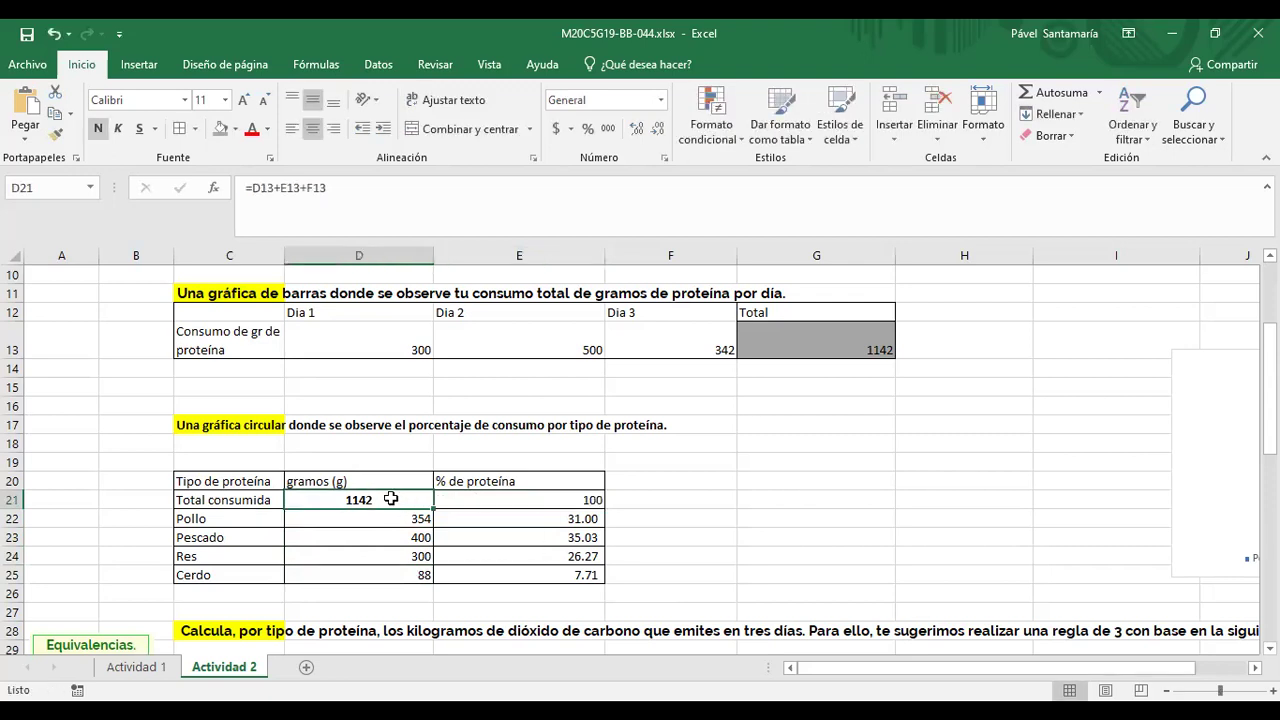
{"action": "left_click", "coordinate": [500, 500]}
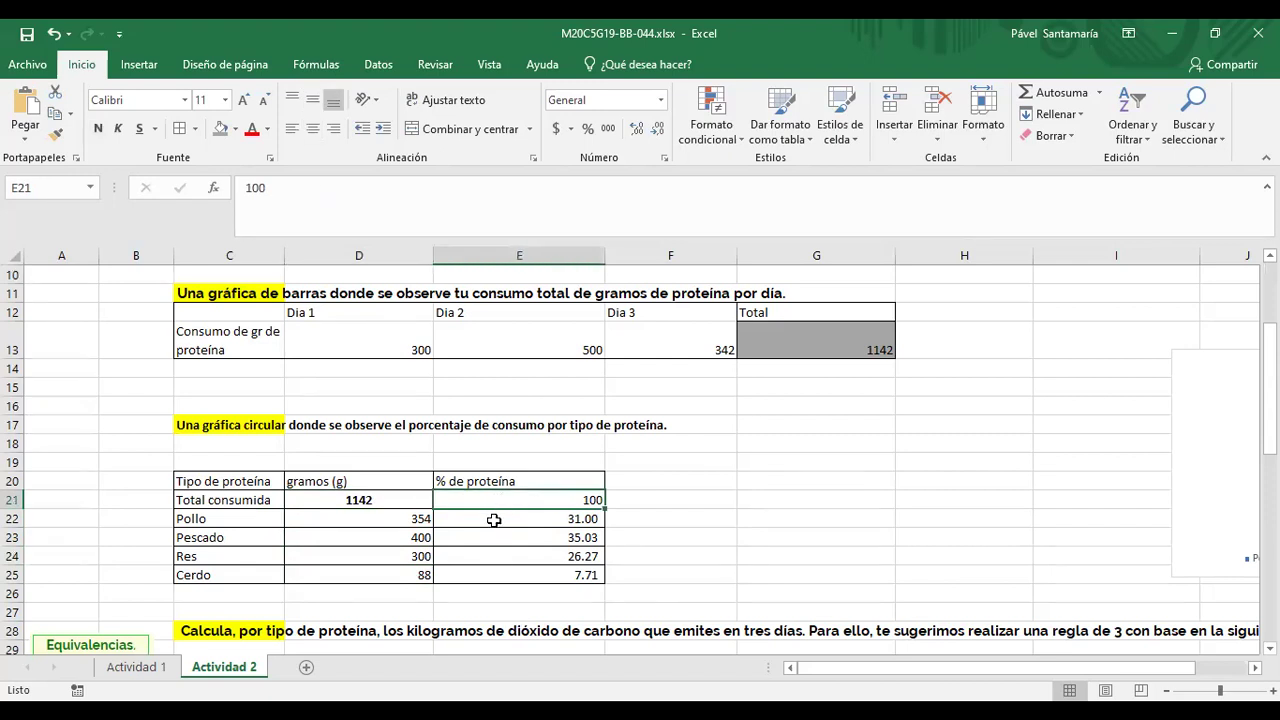
{"action": "left_click", "coordinate": [494, 519]}
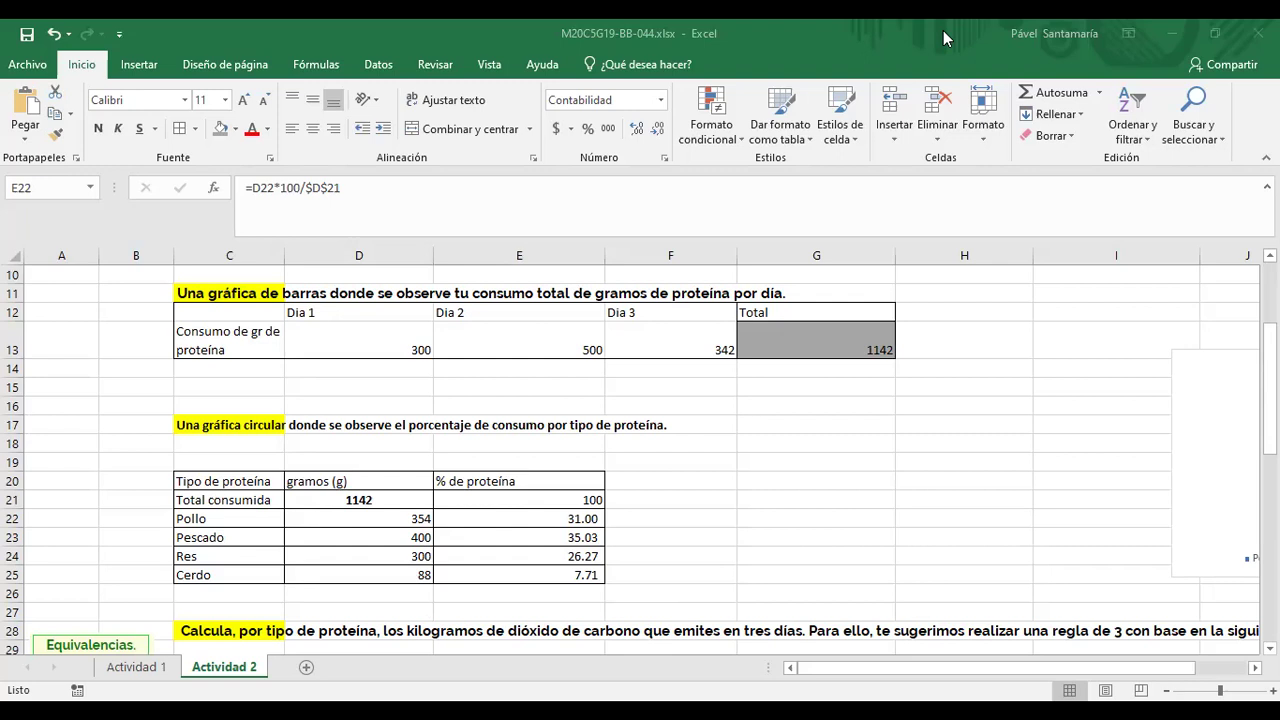
{"action": "mouse_move", "coordinate": [378, 500]}
{"action": "left_mouse_down"}
{"action": "mouse_move", "coordinate": [490, 498]}
{"action": "mouse_move", "coordinate": [516, 484]}
{"action": "left_mouse_up"}
{"action": "left_click_drag", "start_coordinate": [428, 524], "coordinate": [497, 494]}
{"action": "mouse_move", "coordinate": [571, 512]}
{"action": "left_mouse_down"}
{"action": "mouse_move", "coordinate": [578, 532]}
{"action": "mouse_move", "coordinate": [604, 508]}
{"action": "mouse_move", "coordinate": [582, 502]}
{"action": "left_mouse_up"}
{"action": "left_click_drag", "start_coordinate": [421, 521], "coordinate": [491, 493]}
{"action": "left_click_drag", "start_coordinate": [461, 500], "coordinate": [384, 493]}
Inspect the percentage formulas for Pollo, Pescado, Res and Cerdo in E22:E25.
{"action": "left_click", "coordinate": [580, 520]}
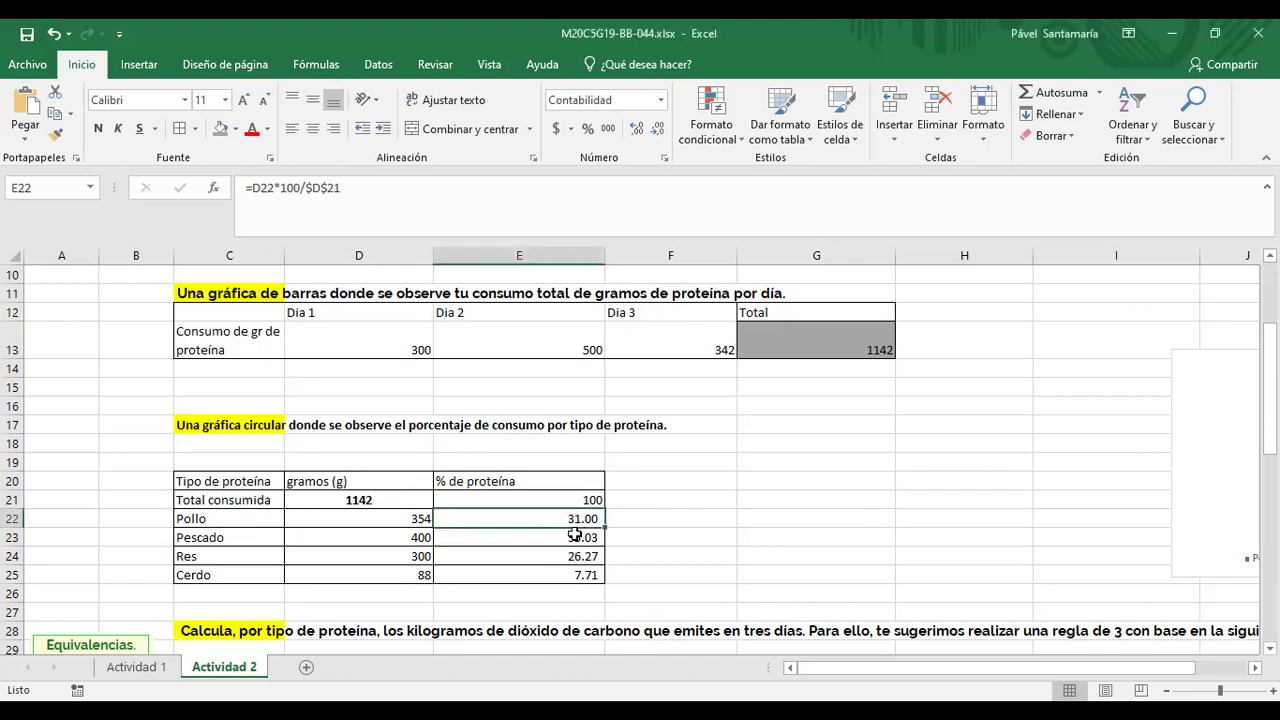
{"action": "left_click", "coordinate": [575, 535]}
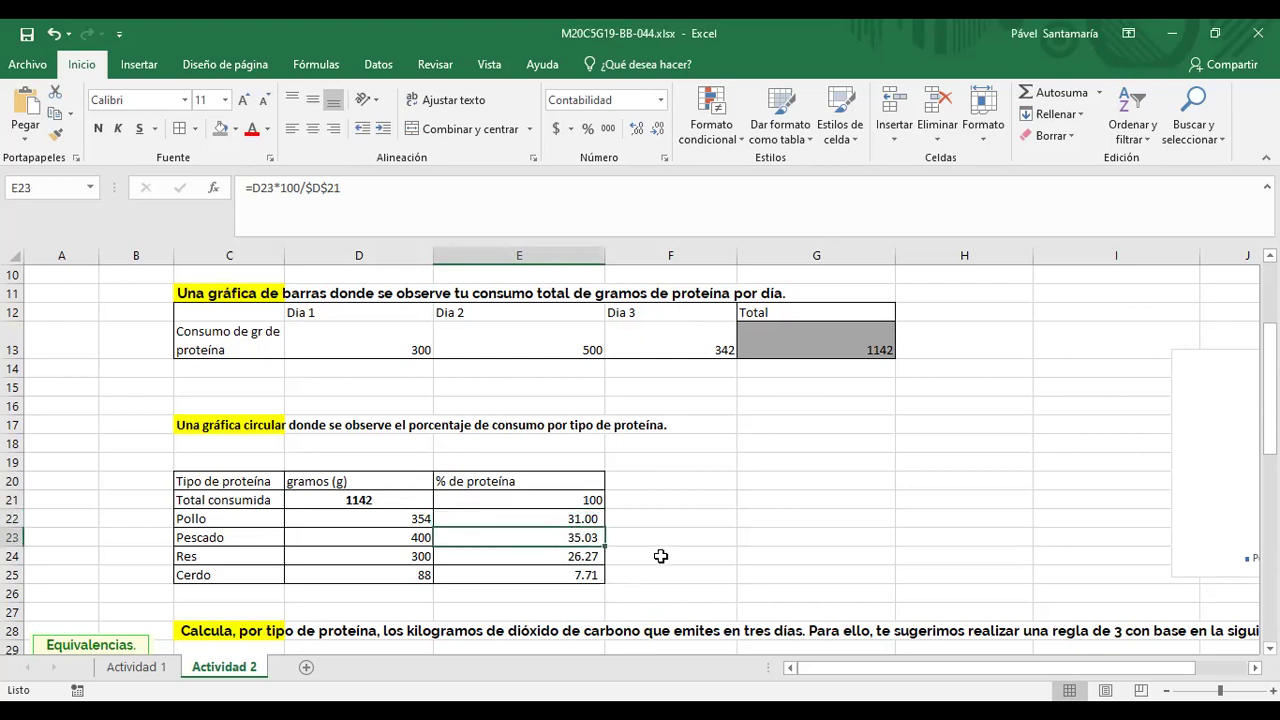
{"action": "key", "text": "Down"}
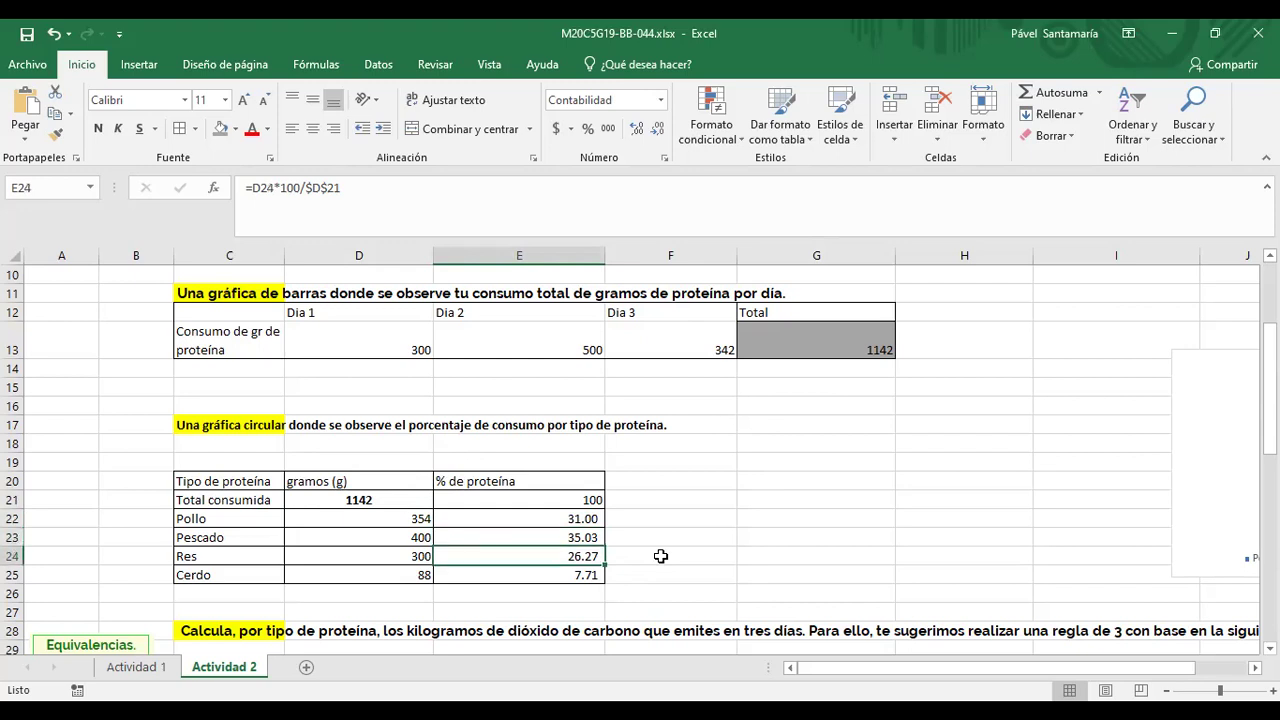
{"action": "key", "text": "Down"}
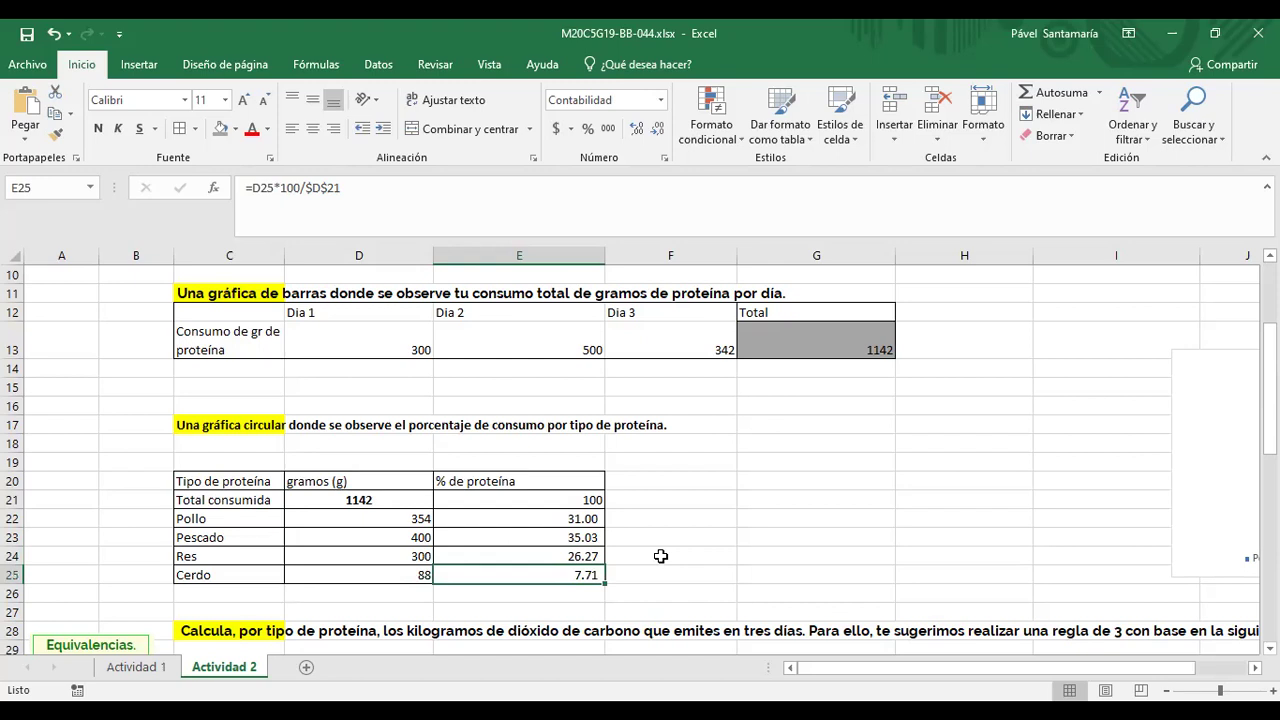
Enter "1142 gr total consumido" in G21 and "al 100%" in H21 as the first line of the rule of three.
{"action": "double_click", "coordinate": [713, 515]}
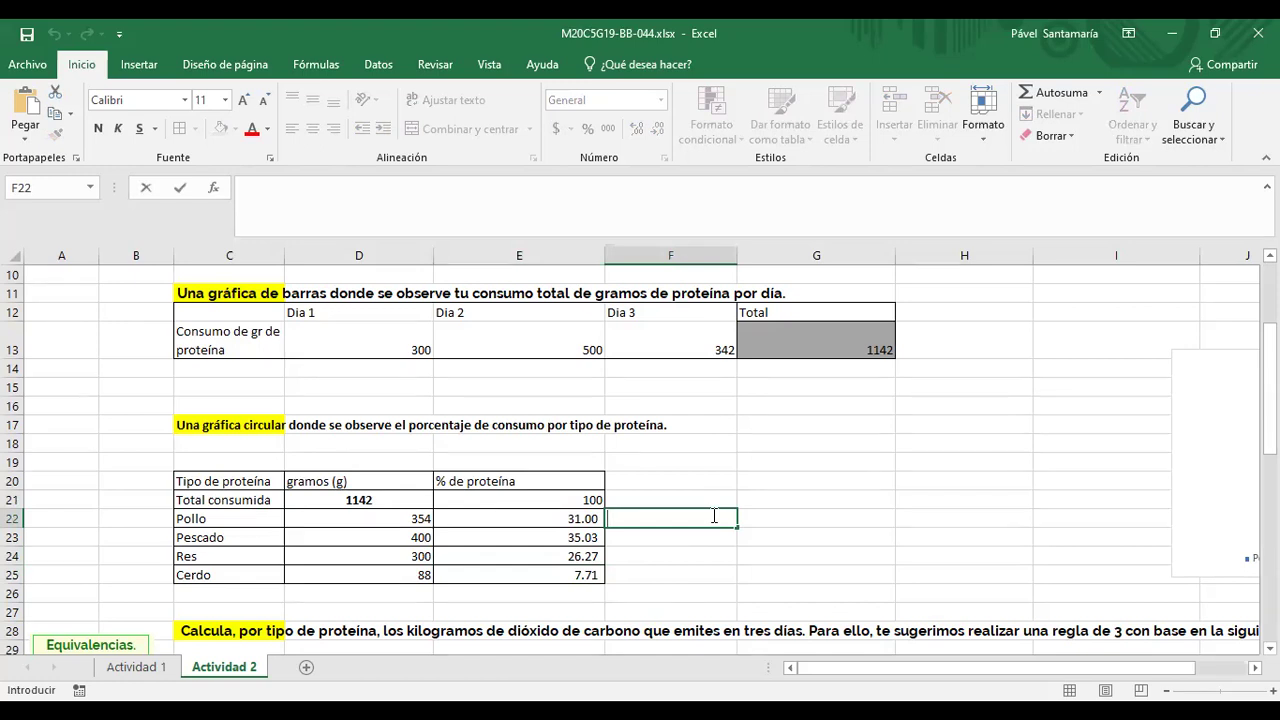
{"action": "key", "text": "Up"}
{"action": "key", "text": "Right"}
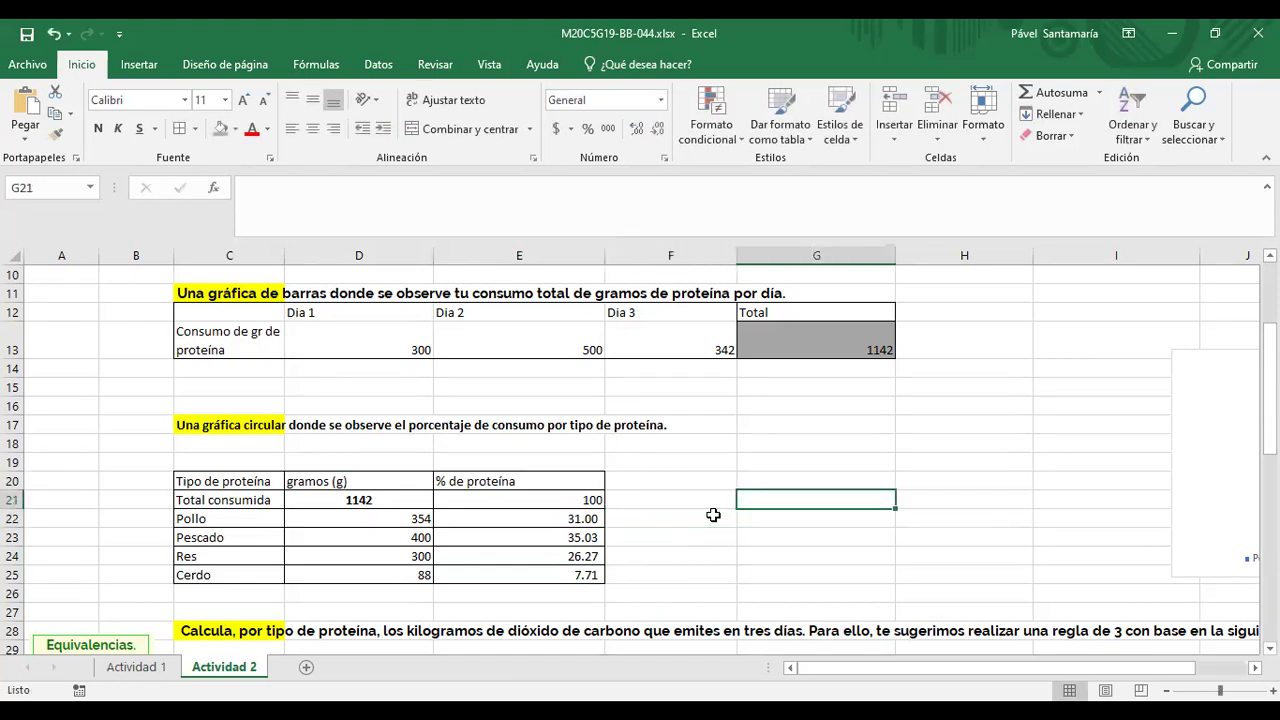
{"action": "type", "text": "1"}
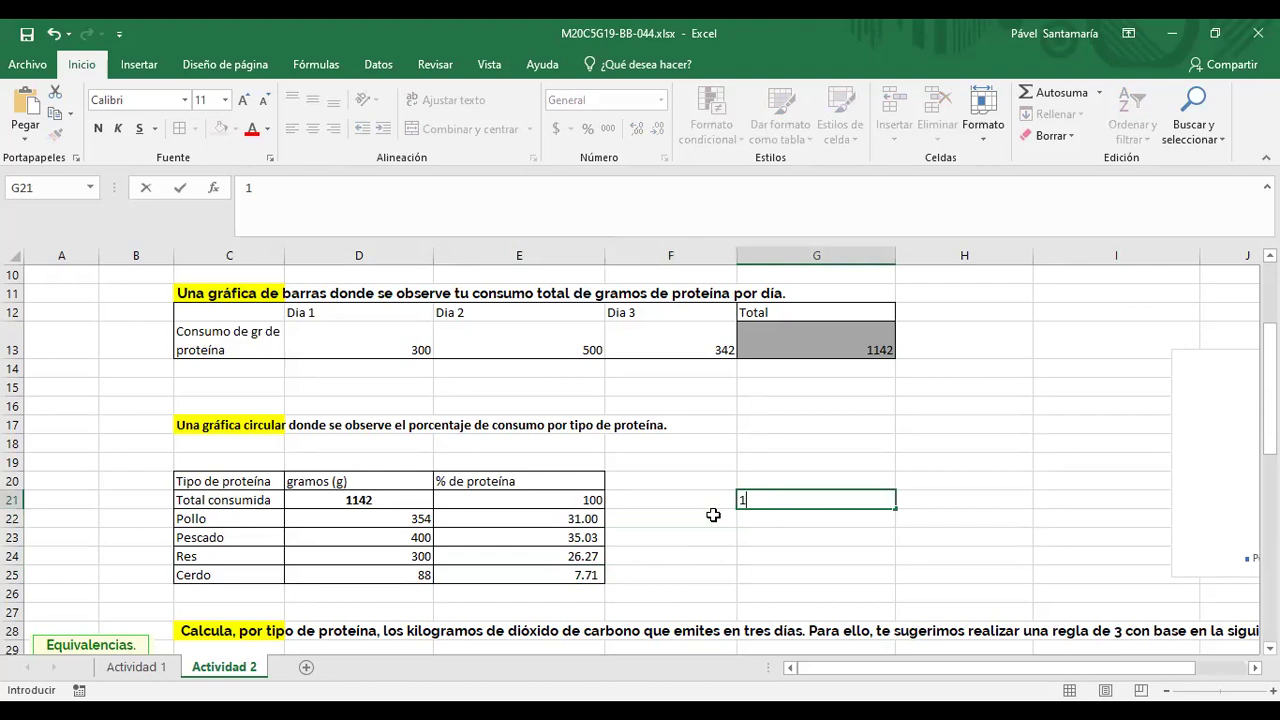
{"action": "type", "text": "142 gr total"}
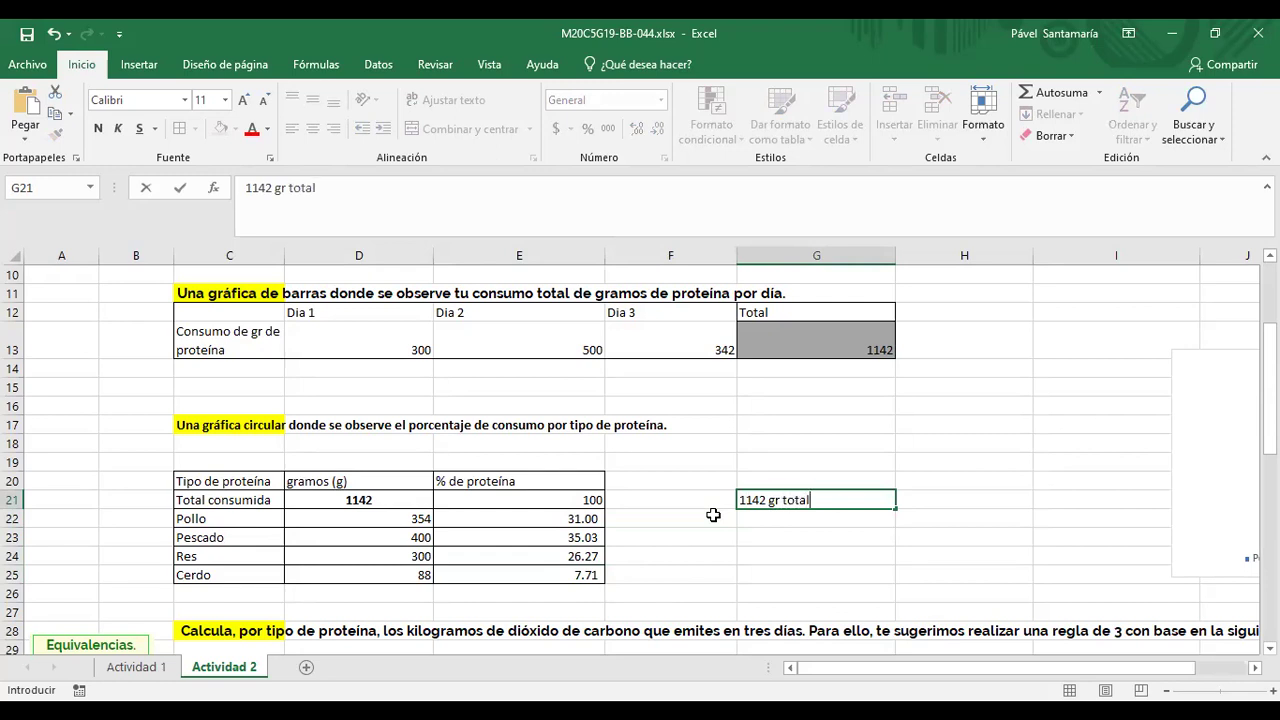
{"action": "type", "text": " consumido"}
{"action": "key", "text": "Tab"}
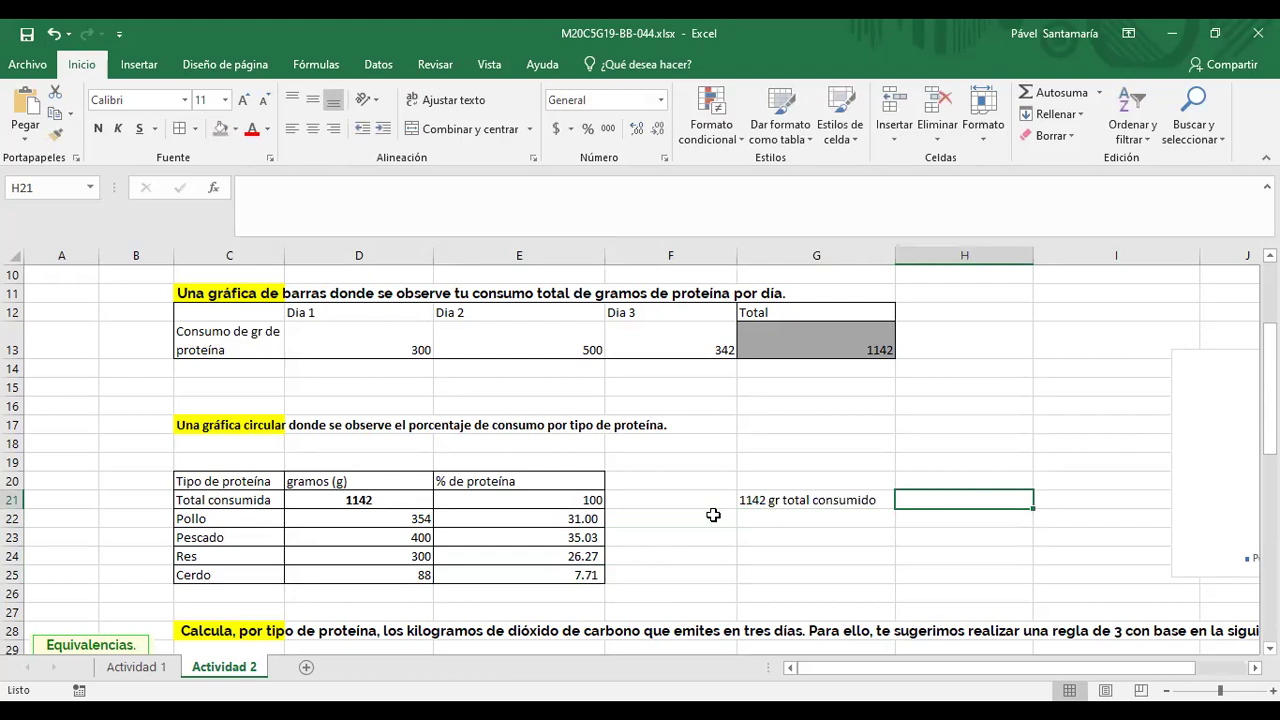
{"action": "type", "text": "al 100%"}
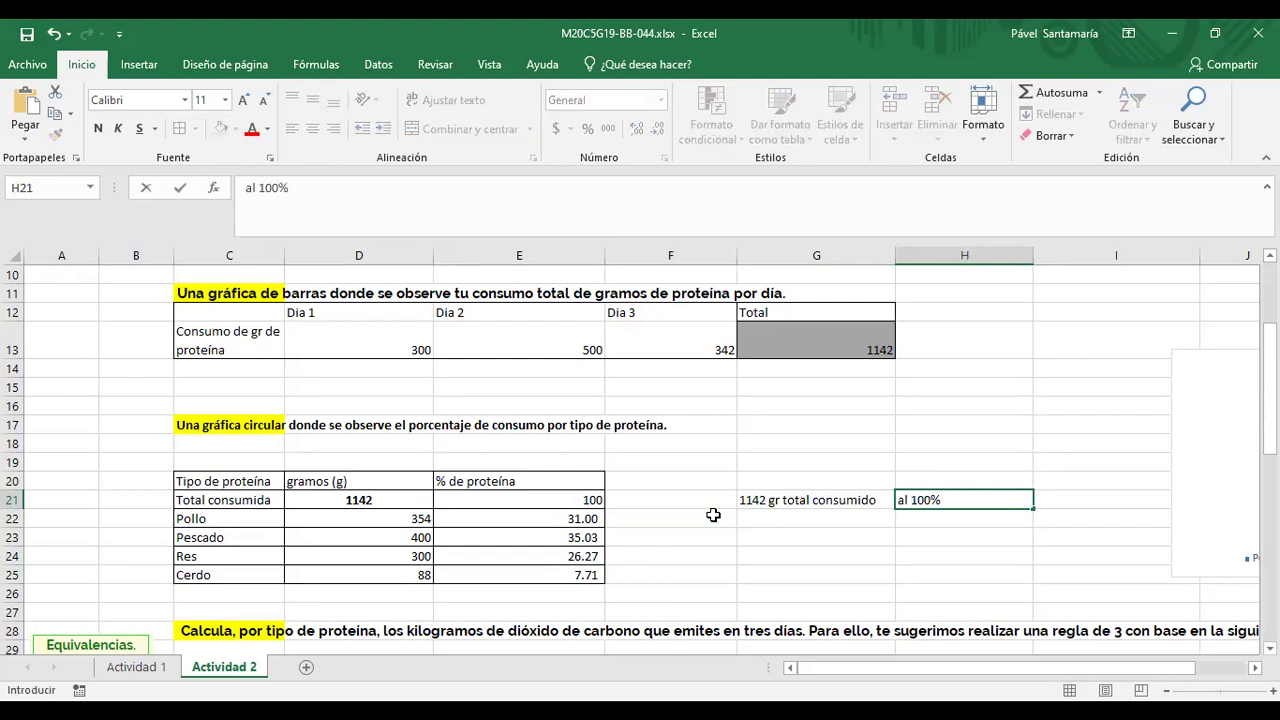
{"action": "key", "text": "Return"}
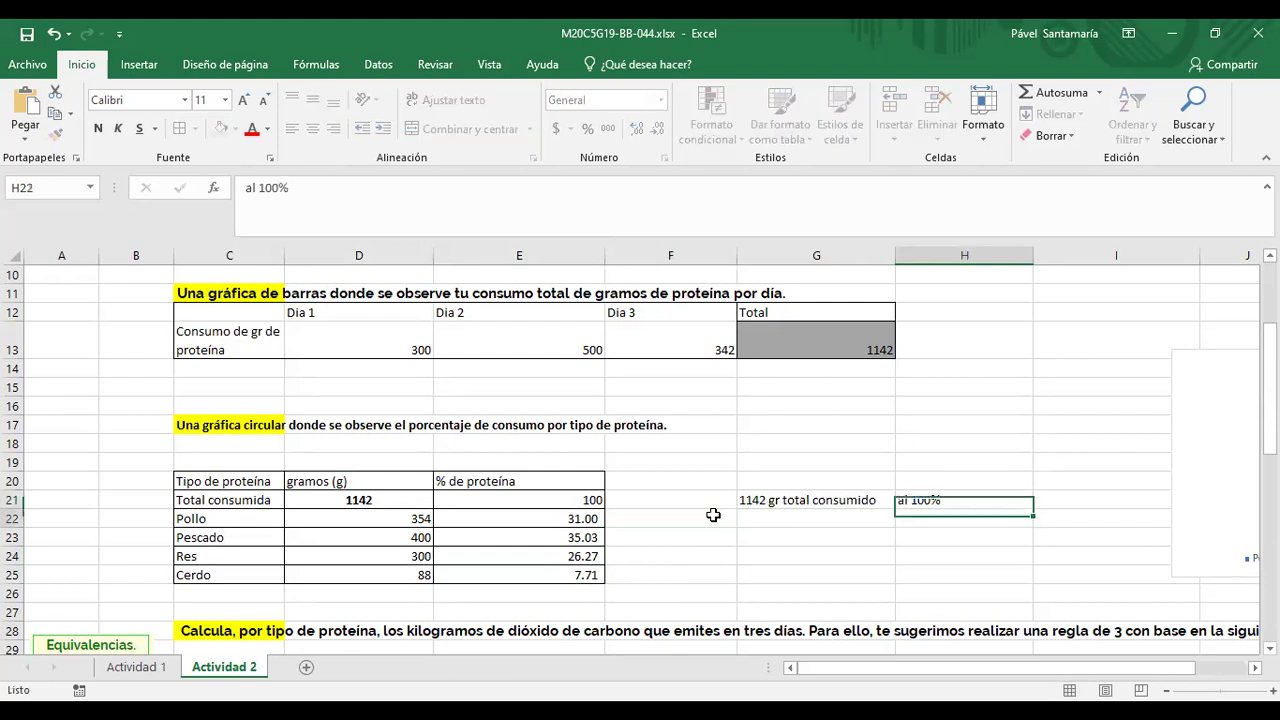
Enter "Pollo 354 gr" in G22 and "incognita" in H22 as the second line of the rule of three.
{"action": "key", "text": "Left"}
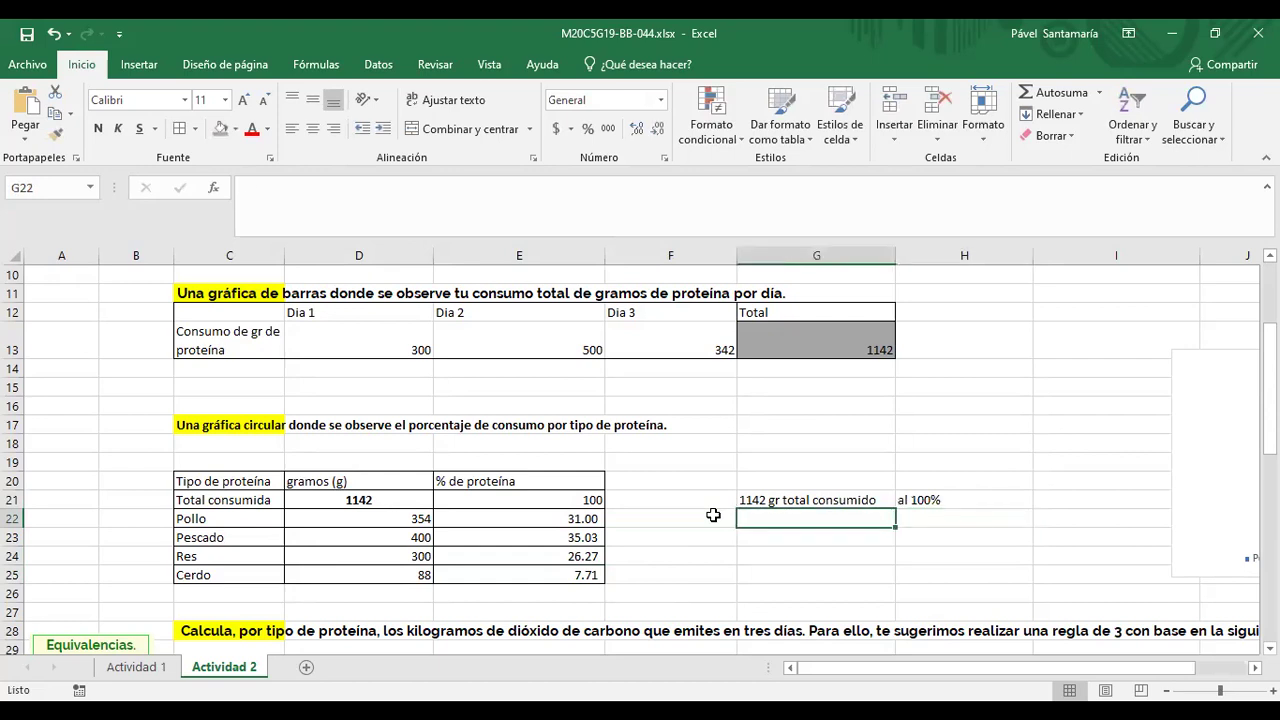
{"action": "type", "text": "Pollo"}
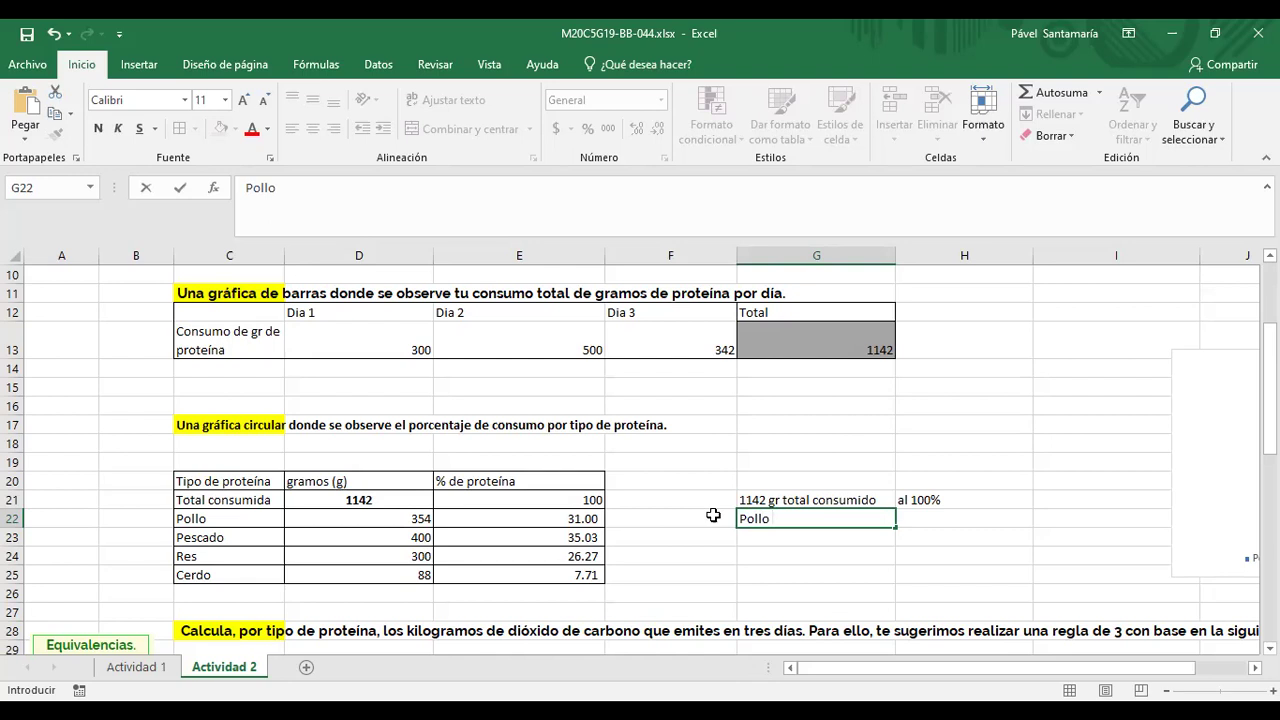
{"action": "type", "text": " 354 gr"}
{"action": "key", "text": "Tab"}
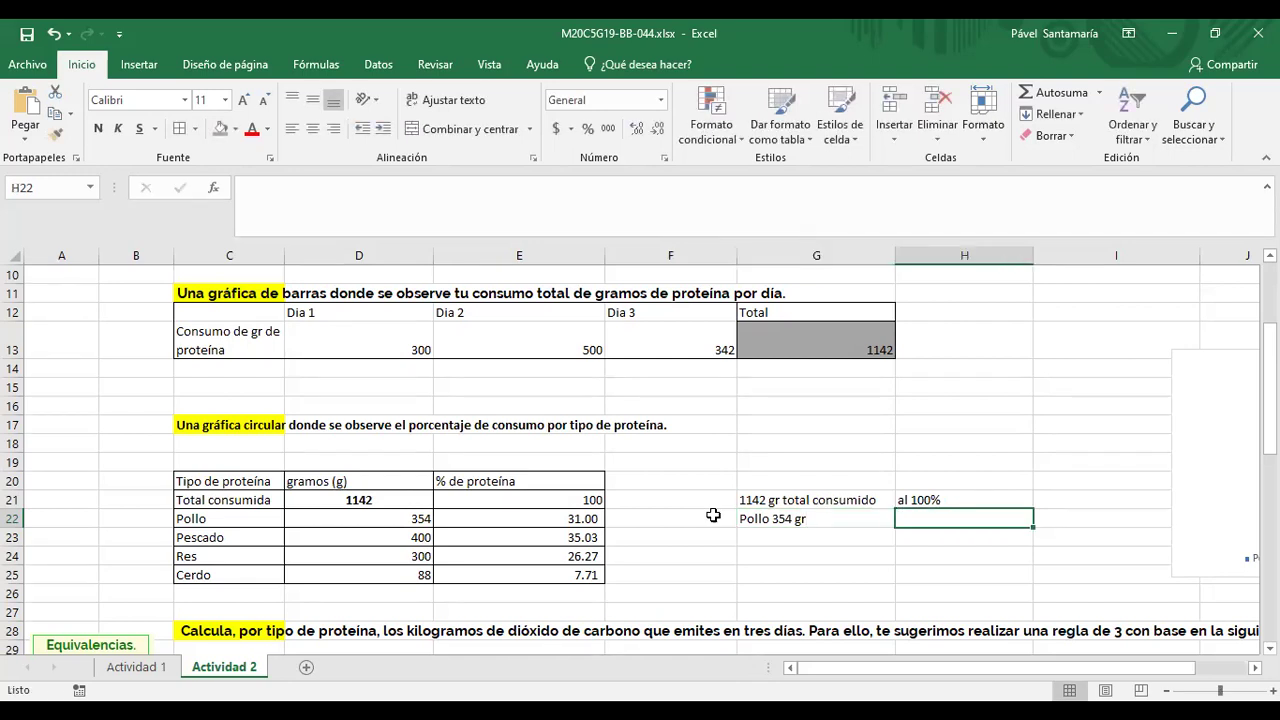
{"action": "type", "text": "incognita"}
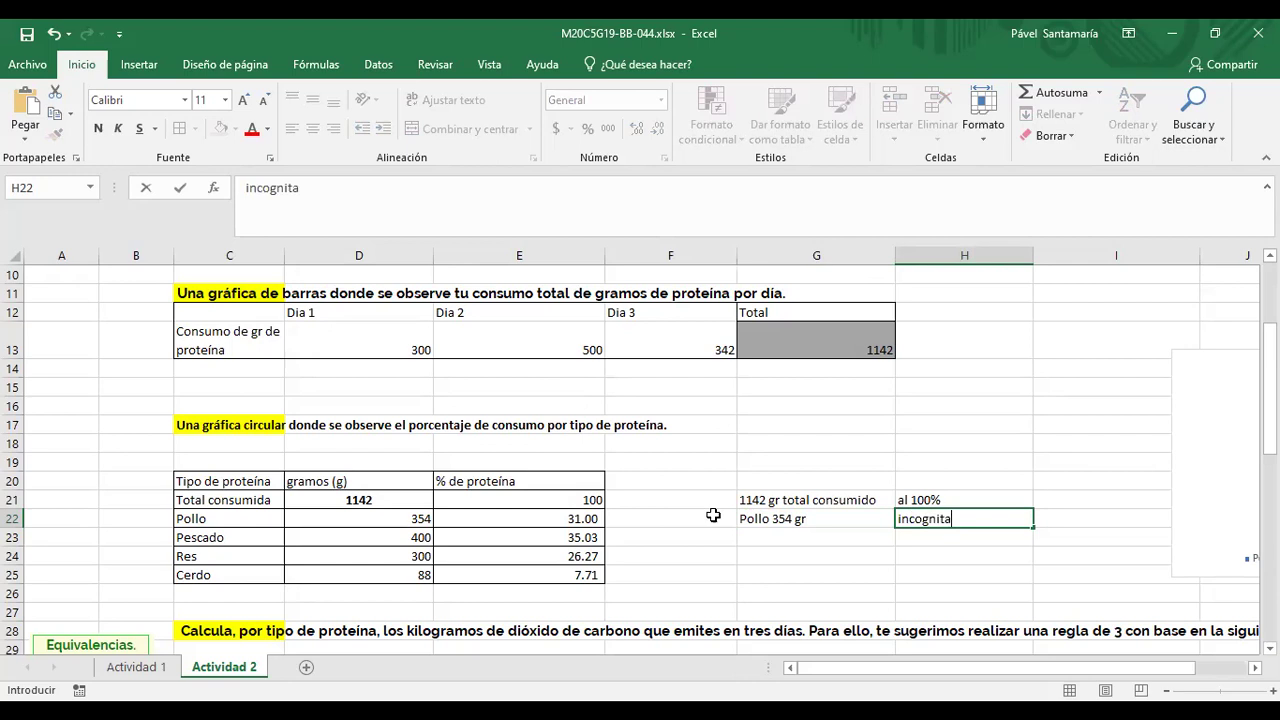
{"action": "key", "text": "Return"}
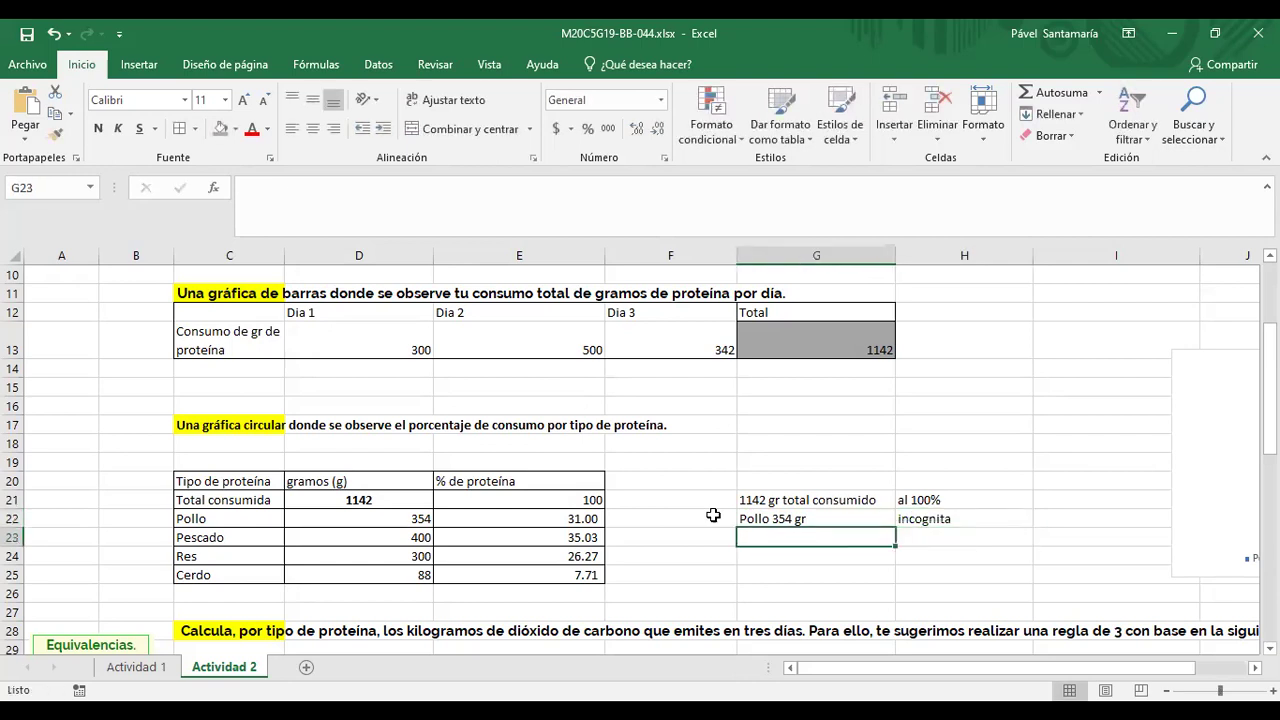
Calculate the Pollo percentage in G23 with the formula =354*100/1142.
{"action": "type", "text": "="}
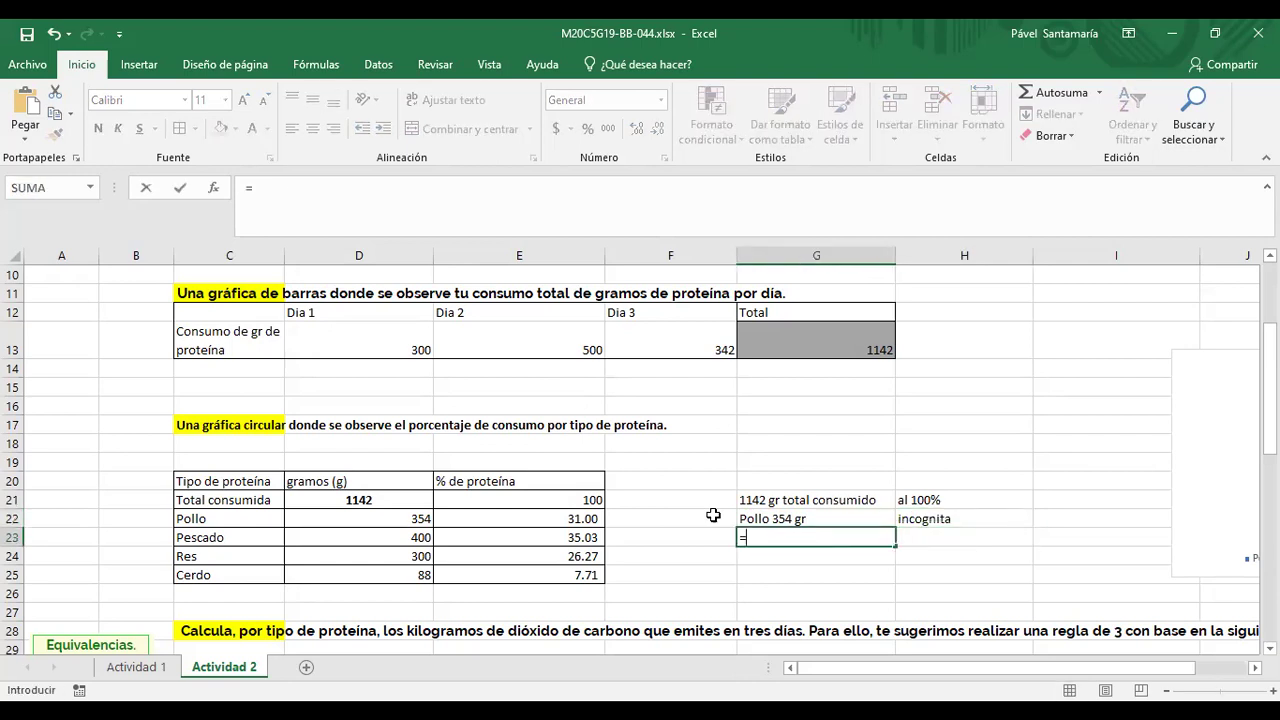
{"action": "type", "text": "354*100/"}
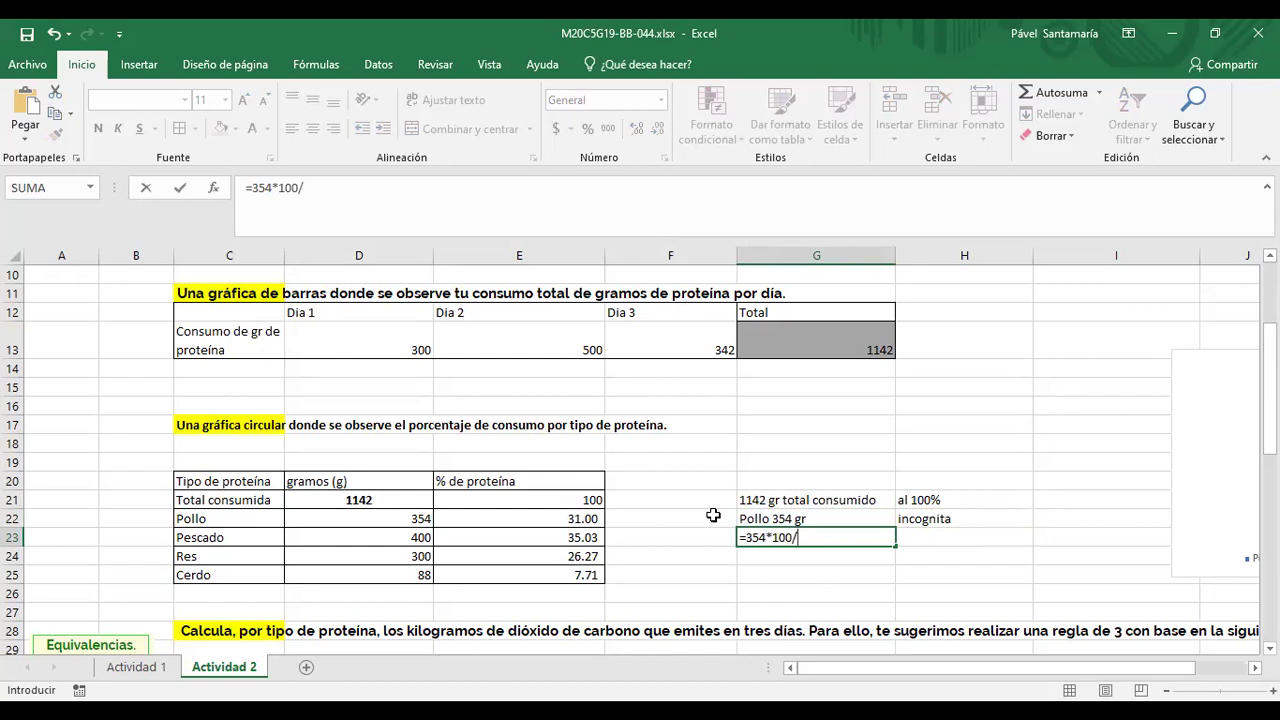
{"action": "type", "text": "1142"}
{"action": "key", "text": "Return"}
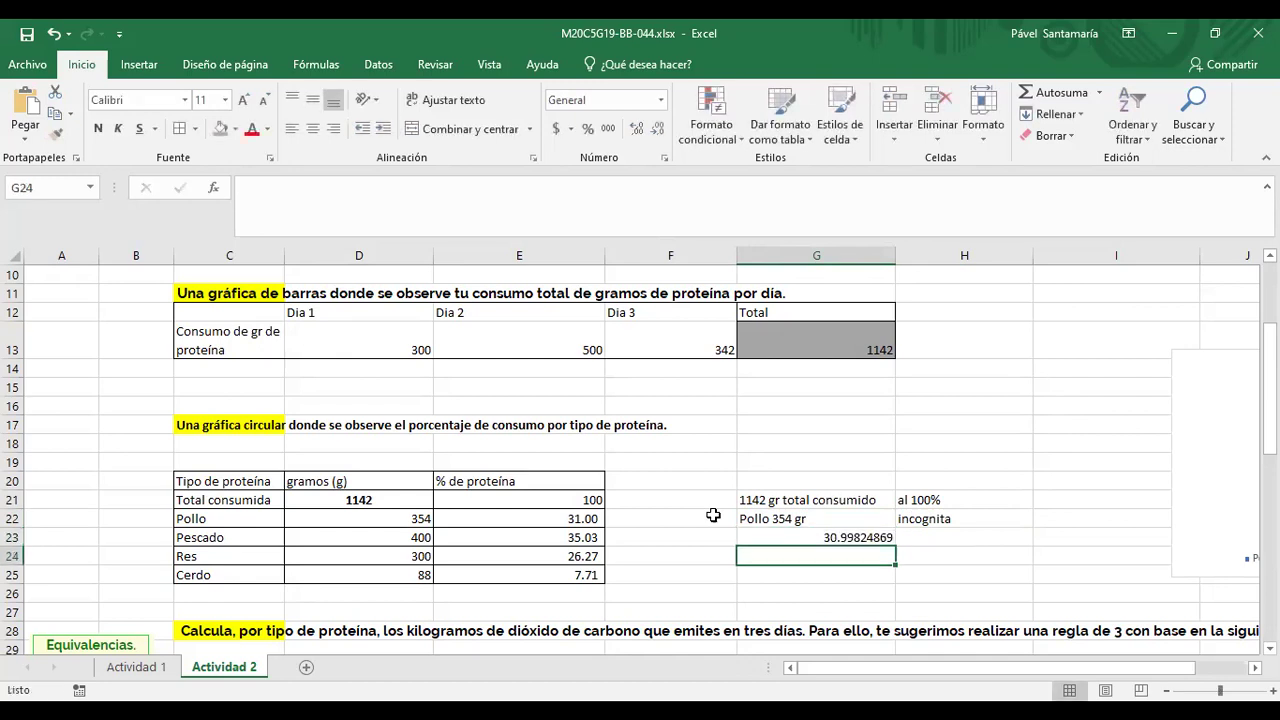
Reduce the calculated percentage in G23 to one decimal place.
{"action": "key", "text": "Up"}
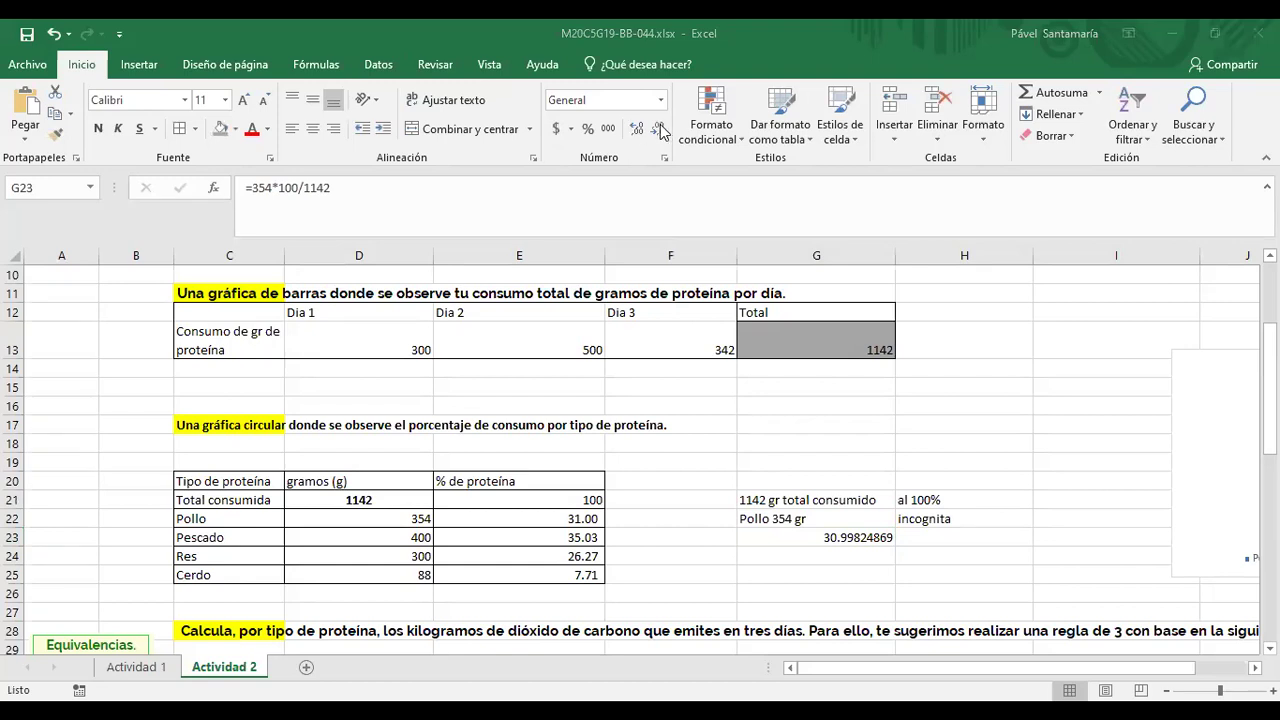
{"action": "left_click", "coordinate": [659, 130]}
{"action": "left_click", "coordinate": [659, 130]}
{"action": "left_click", "coordinate": [659, 130]}
{"action": "left_click", "coordinate": [659, 130]}
{"action": "left_click", "coordinate": [659, 130]}
{"action": "left_click", "coordinate": [658, 131]}
{"action": "left_click", "coordinate": [658, 131]}
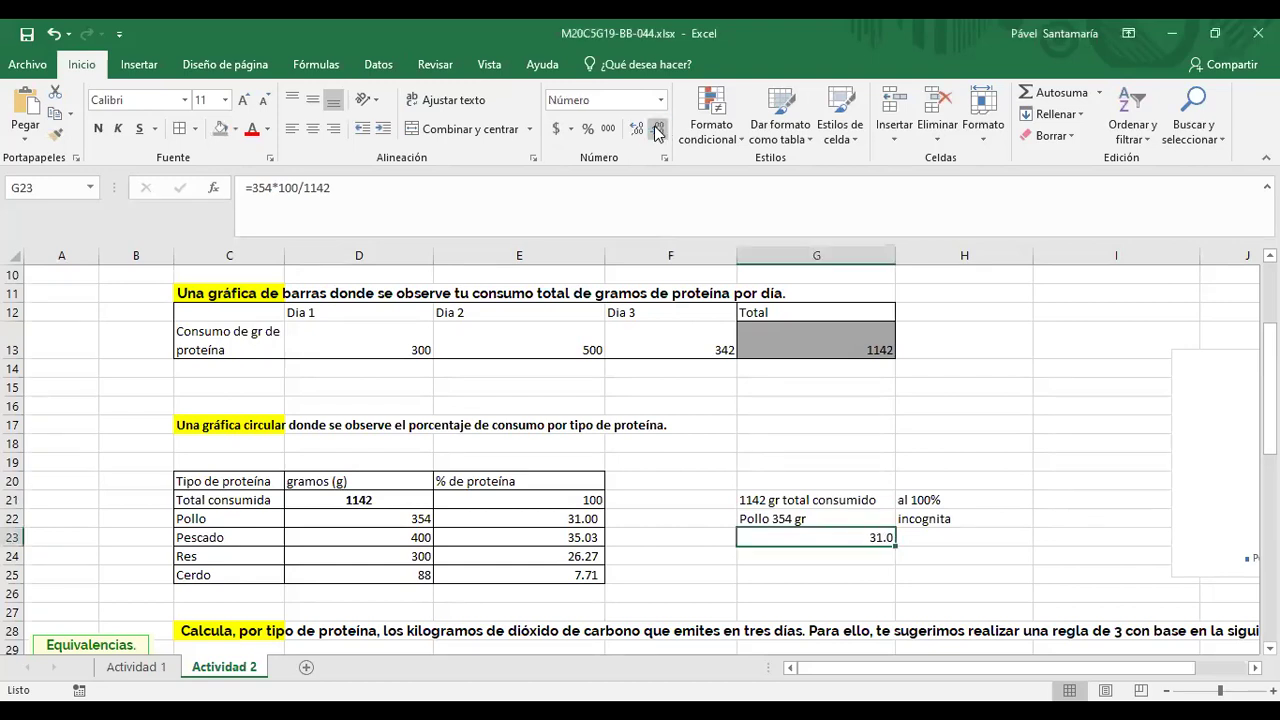
{"action": "left_click", "coordinate": [818, 560]}
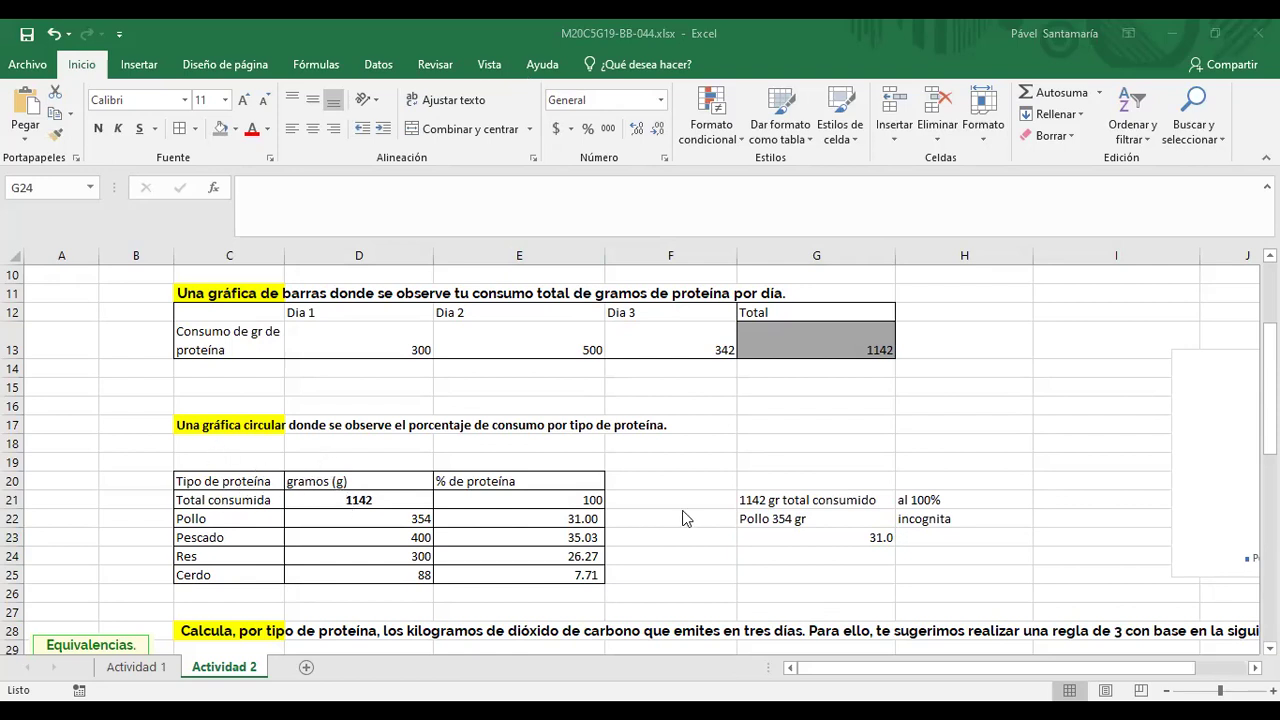
Insert a 2D pie chart from the protein type table C20:E25 and place it beside the table.
{"action": "left_click_drag", "start_coordinate": [218, 479], "coordinate": [526, 573]}
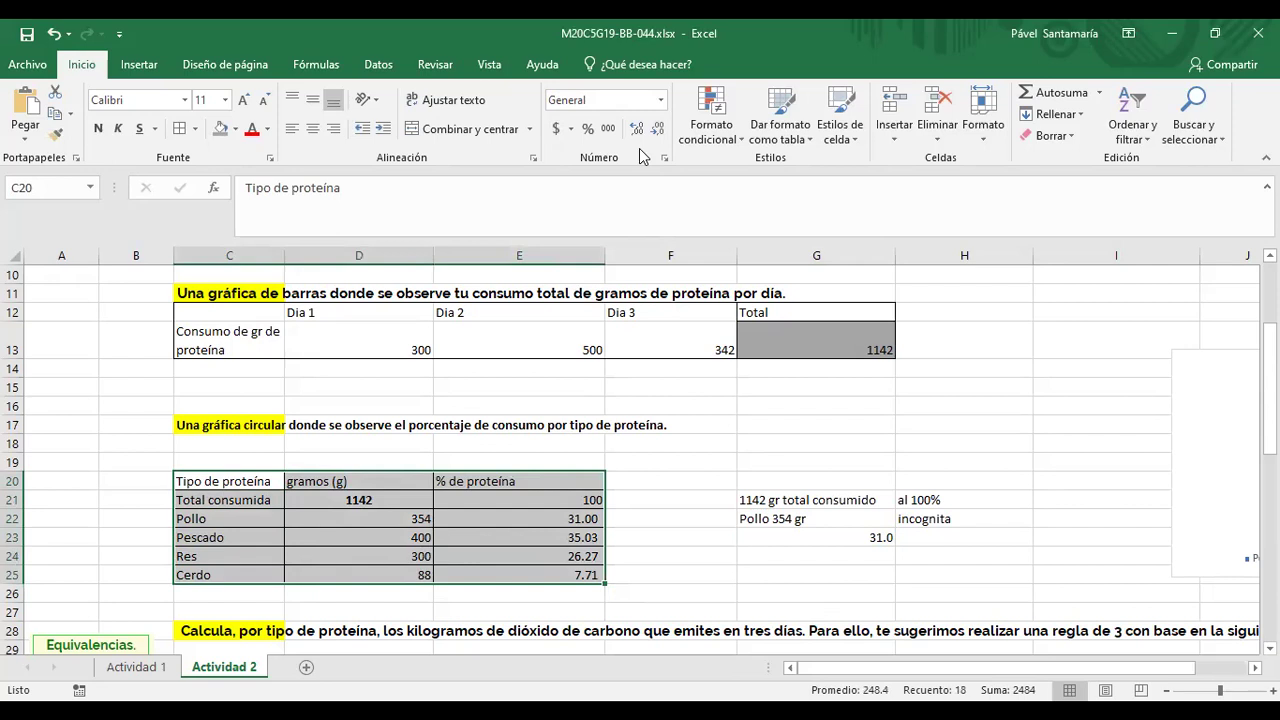
{"action": "left_click", "coordinate": [229, 481]}
{"action": "left_click_drag", "start_coordinate": [229, 481], "coordinate": [590, 575]}
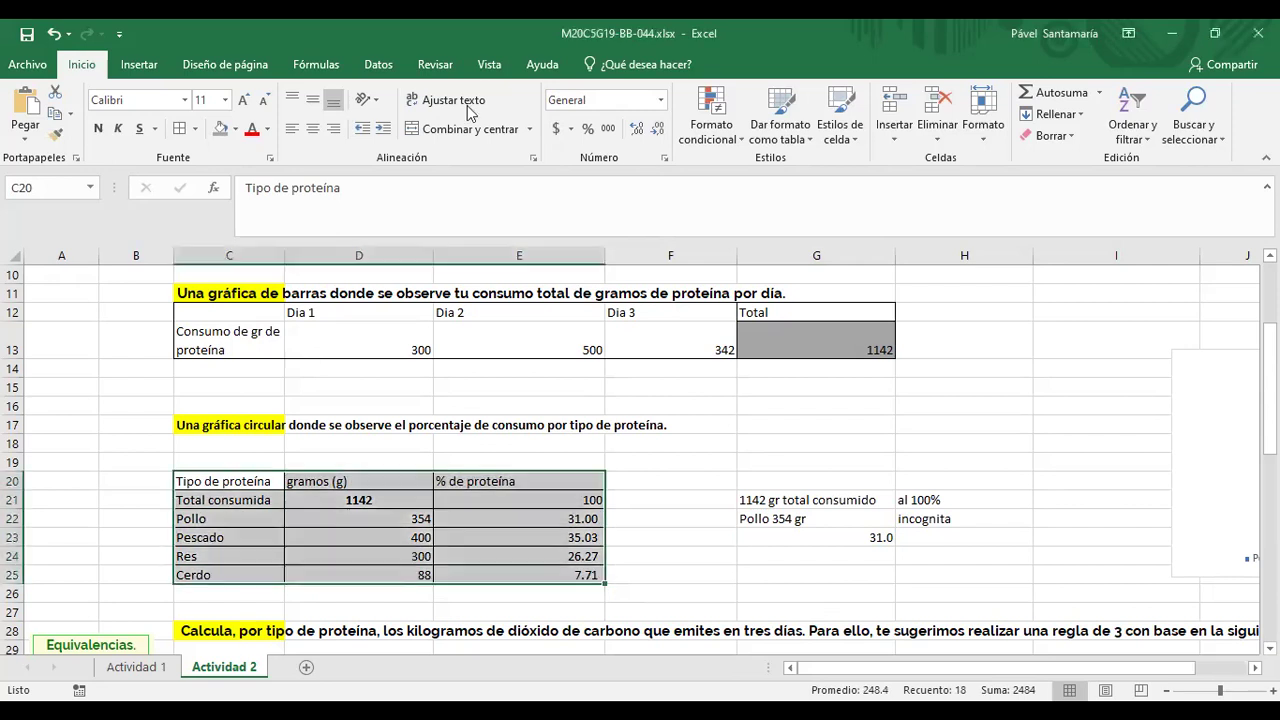
{"action": "left_click", "coordinate": [137, 66]}
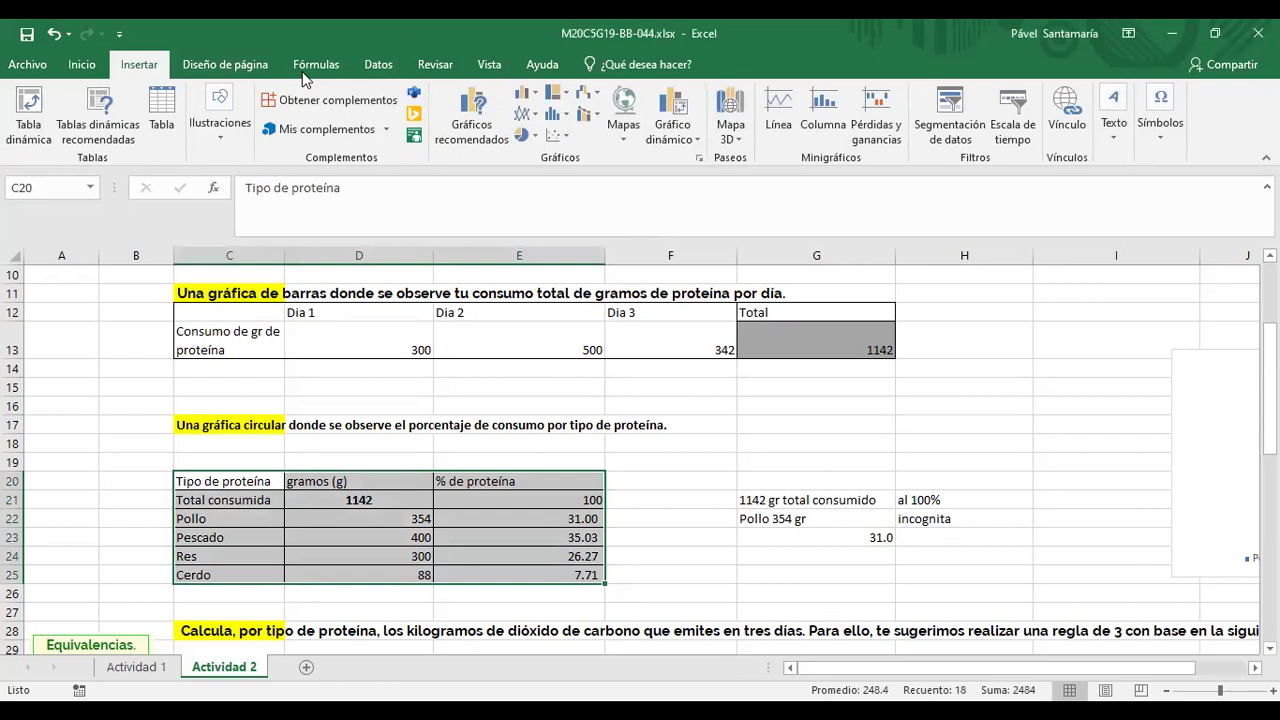
{"action": "left_click", "coordinate": [536, 137]}
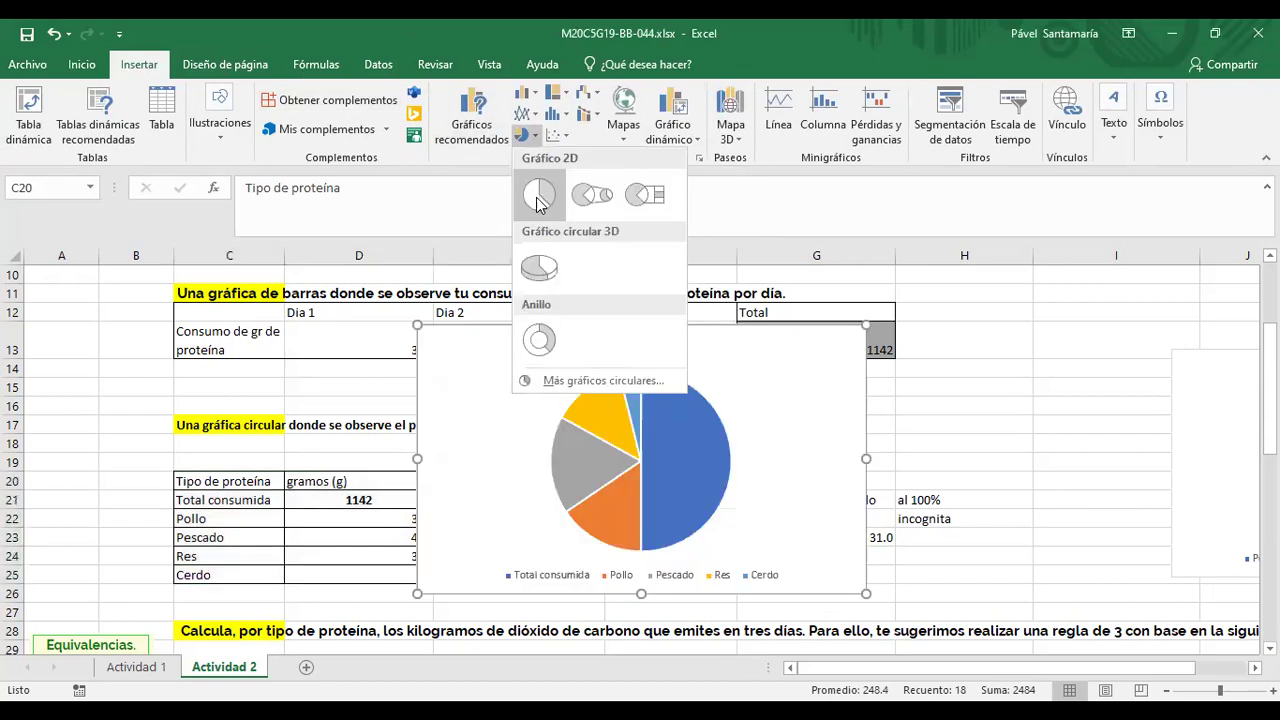
{"action": "left_click", "coordinate": [542, 205]}
{"action": "left_click_drag", "start_coordinate": [762, 447], "coordinate": [1065, 437]}
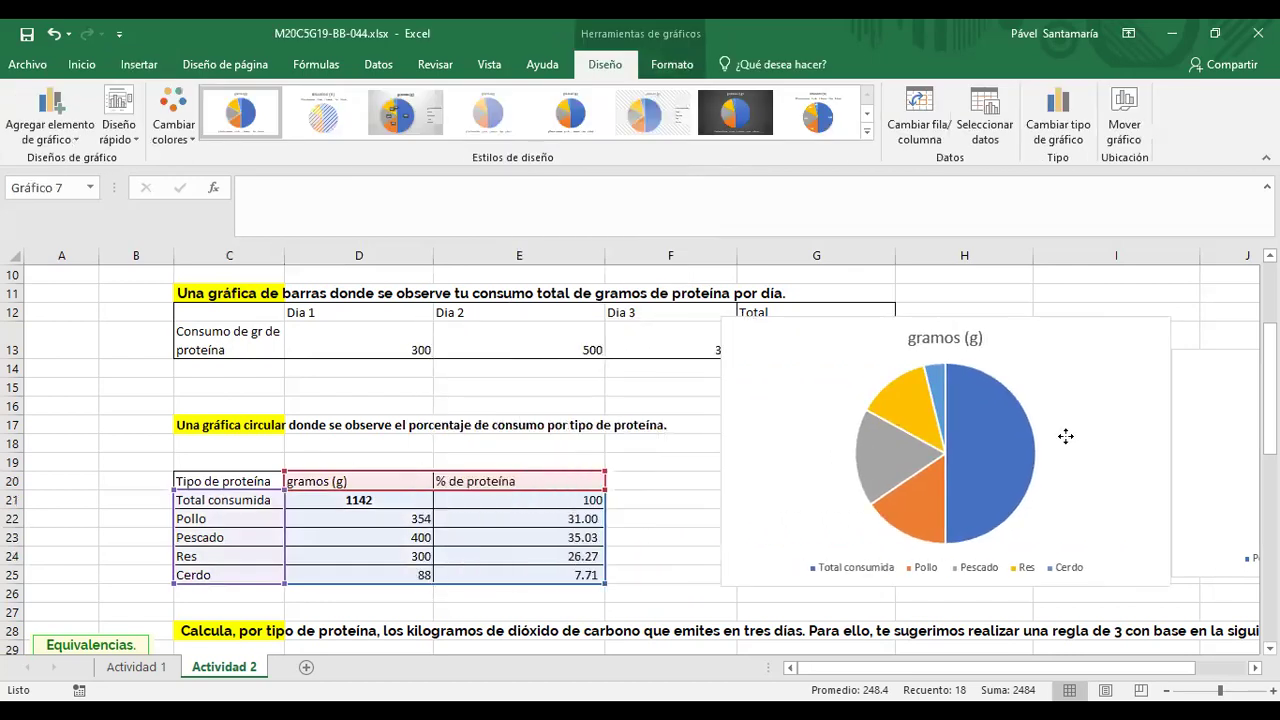
Exclude the gramos (g) series and the Total consumida category from the pie chart's source data.
{"action": "left_click", "coordinate": [962, 465]}
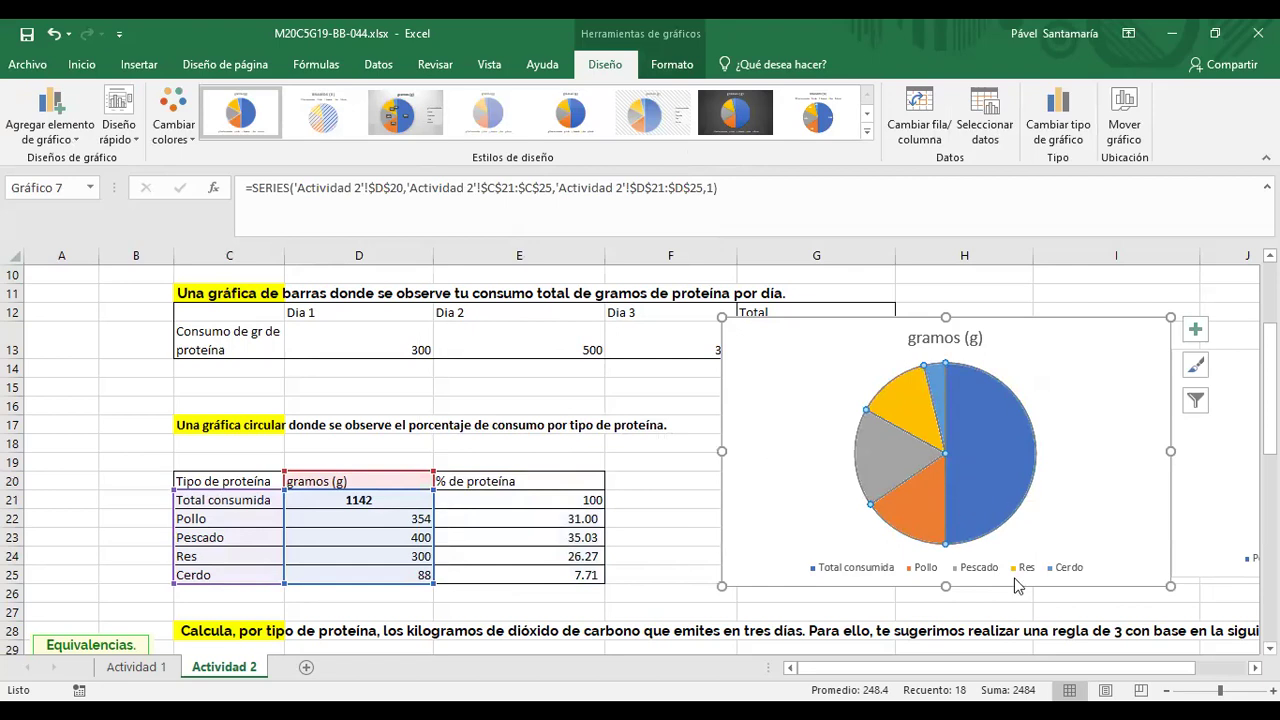
{"action": "right_click", "coordinate": [976, 486]}
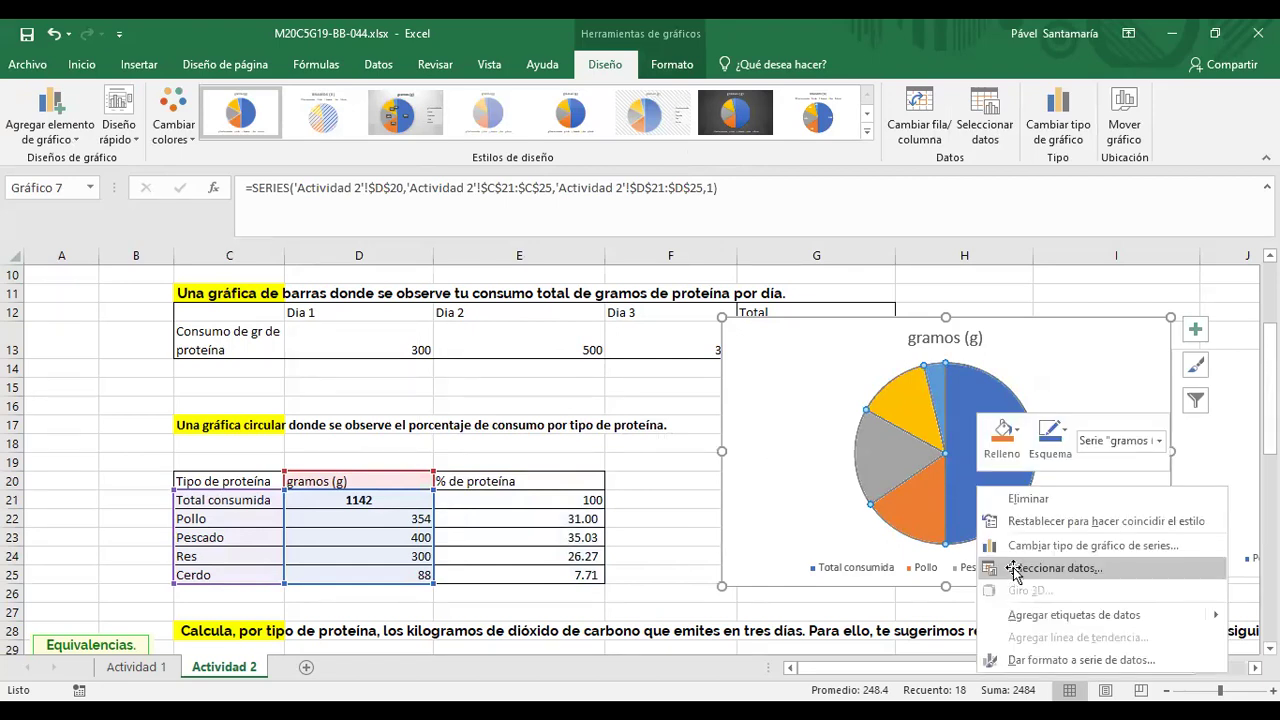
{"action": "left_click", "coordinate": [1015, 568]}
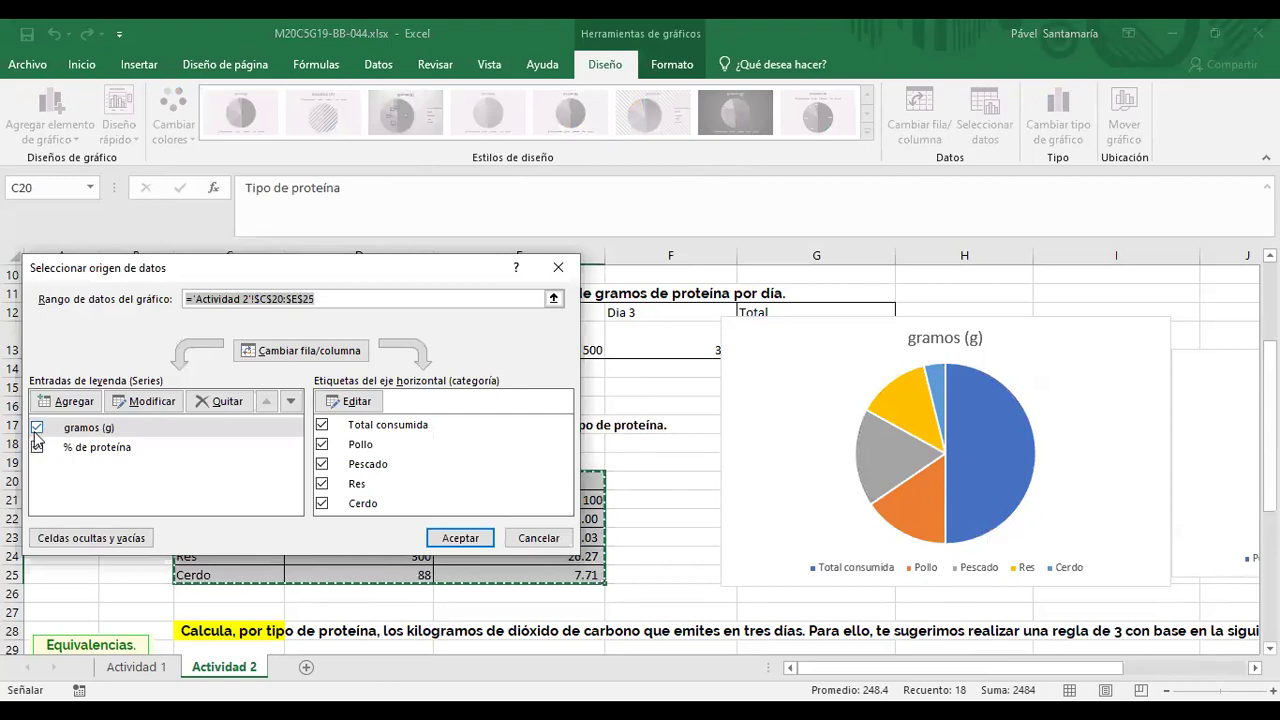
{"action": "left_click", "coordinate": [37, 428]}
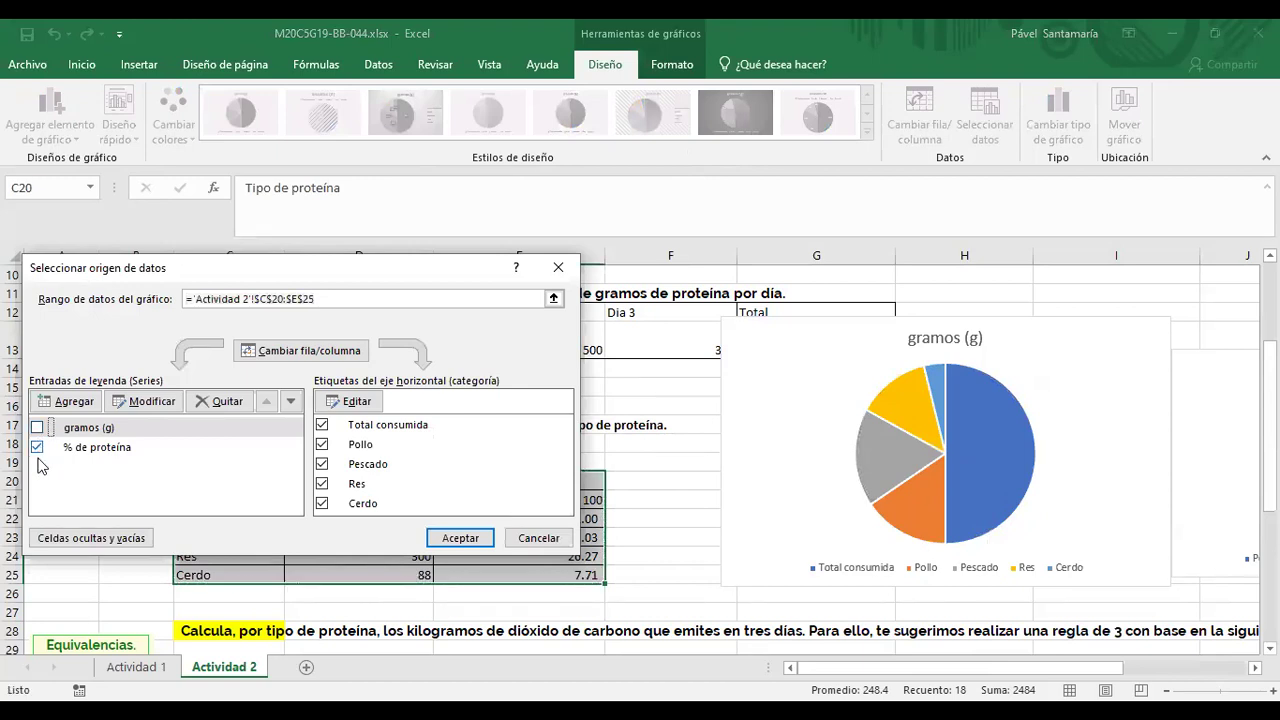
{"action": "left_click", "coordinate": [322, 426]}
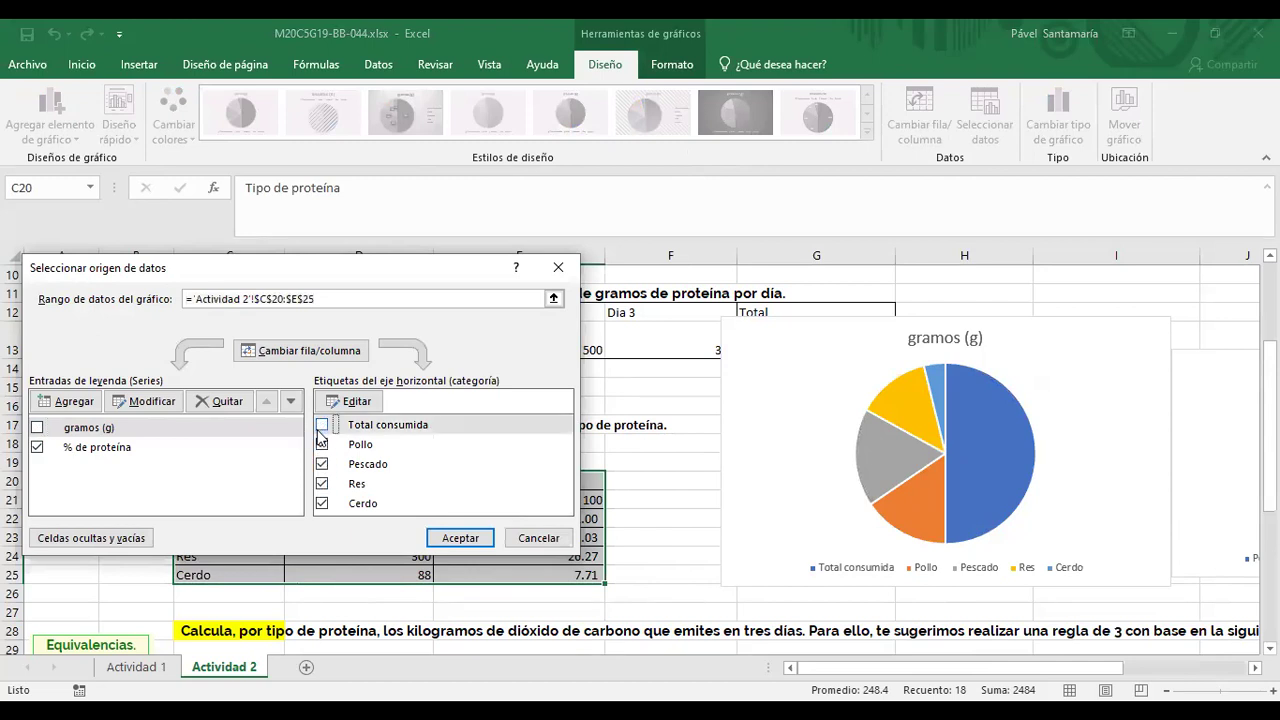
{"action": "left_click", "coordinate": [440, 545]}
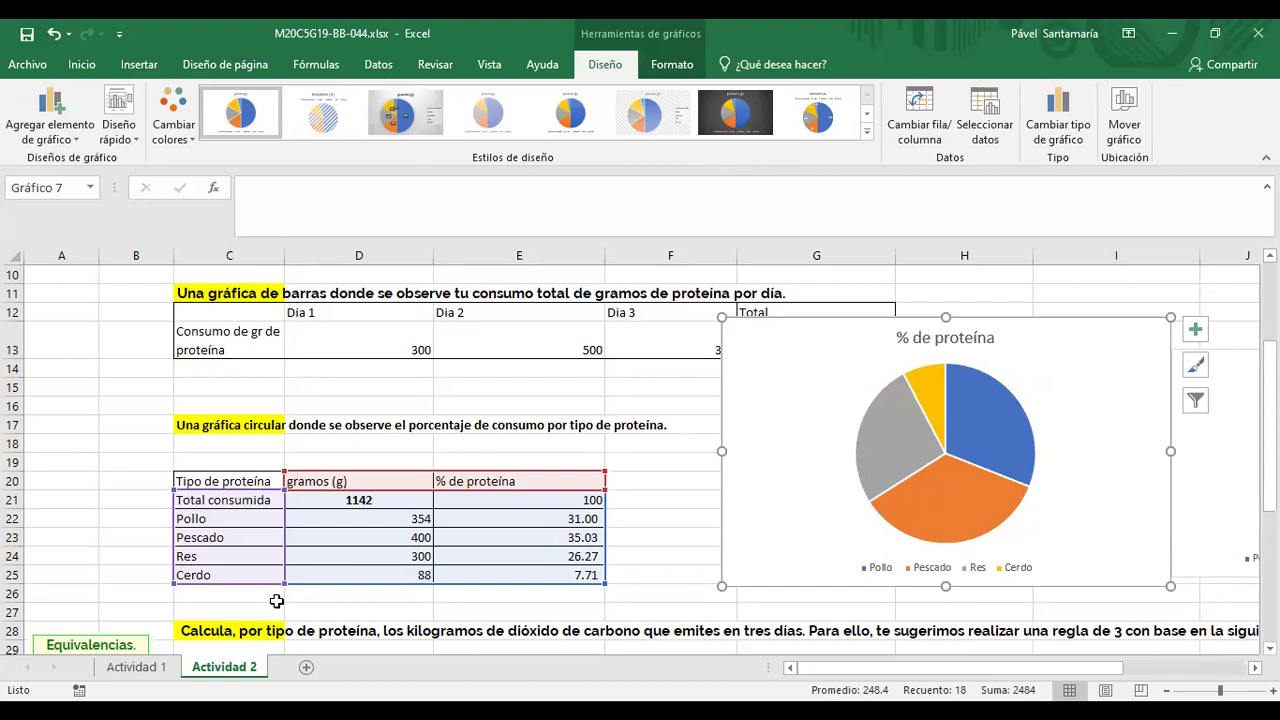
Add data labels to the % de proteína pie chart and check the values of its slices.
{"action": "right_click", "coordinate": [894, 440]}
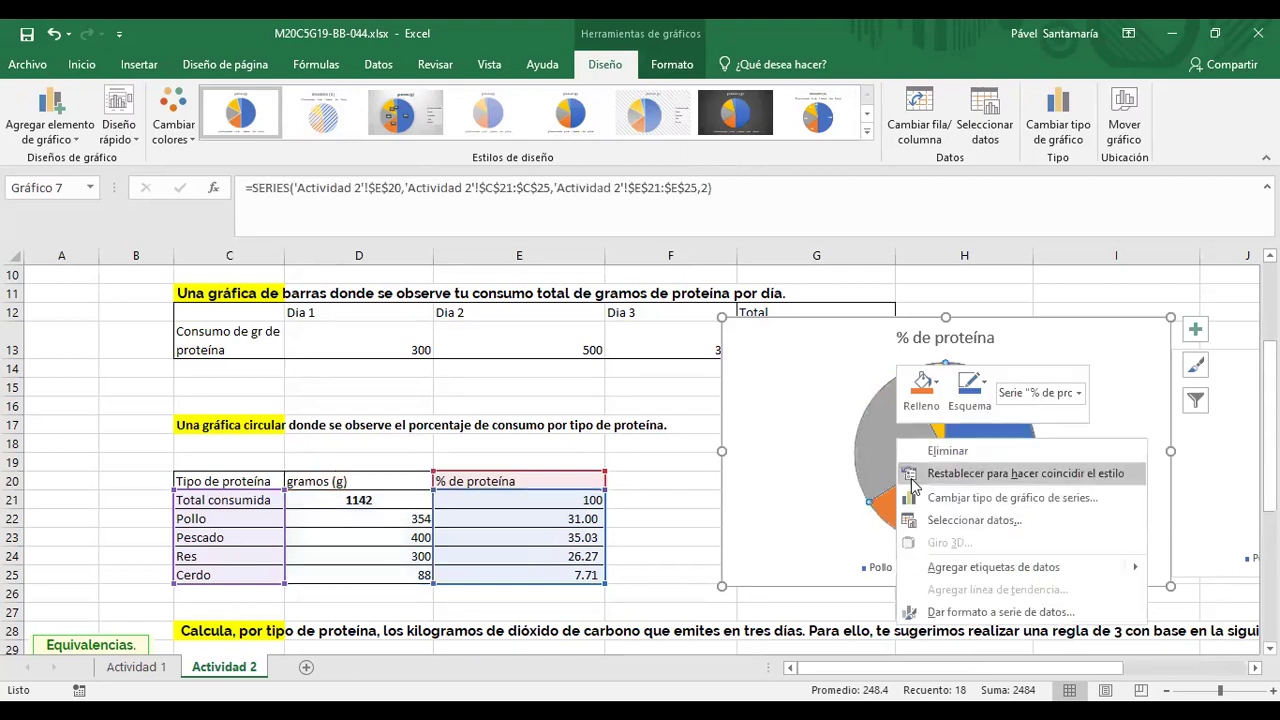
{"action": "left_click", "coordinate": [940, 567]}
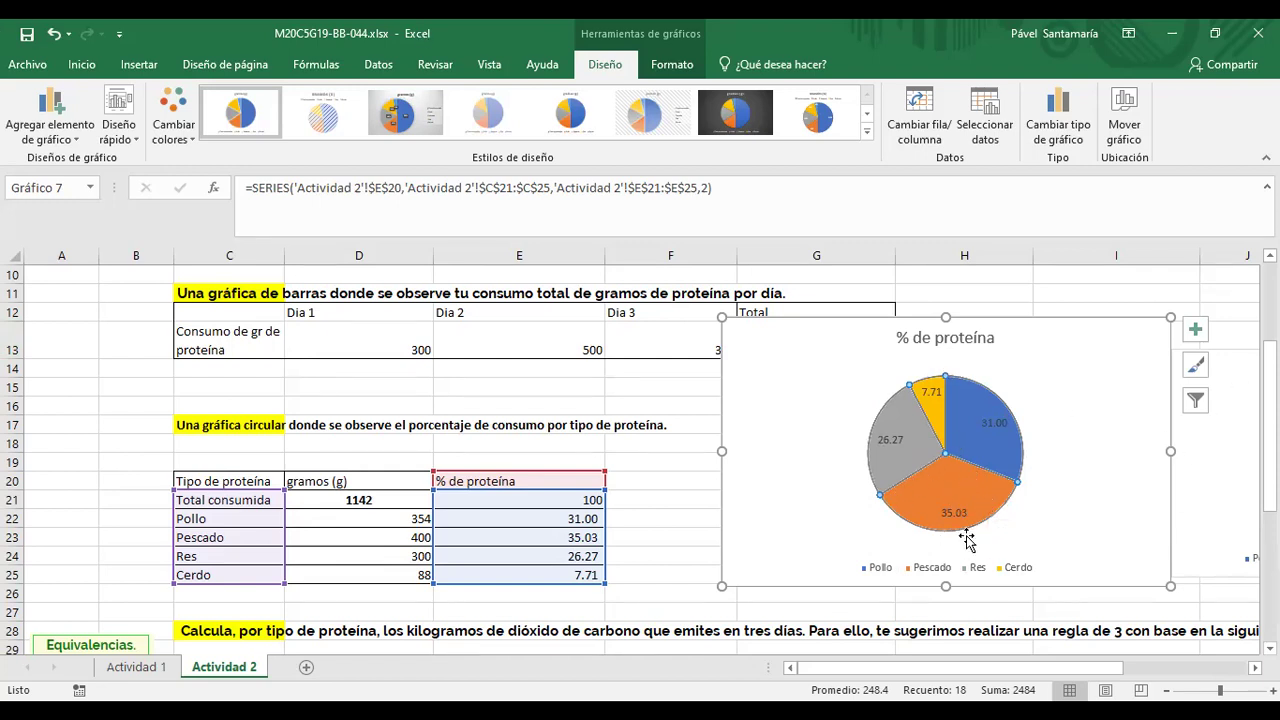
{"action": "mouse_move", "coordinate": [959, 486]}
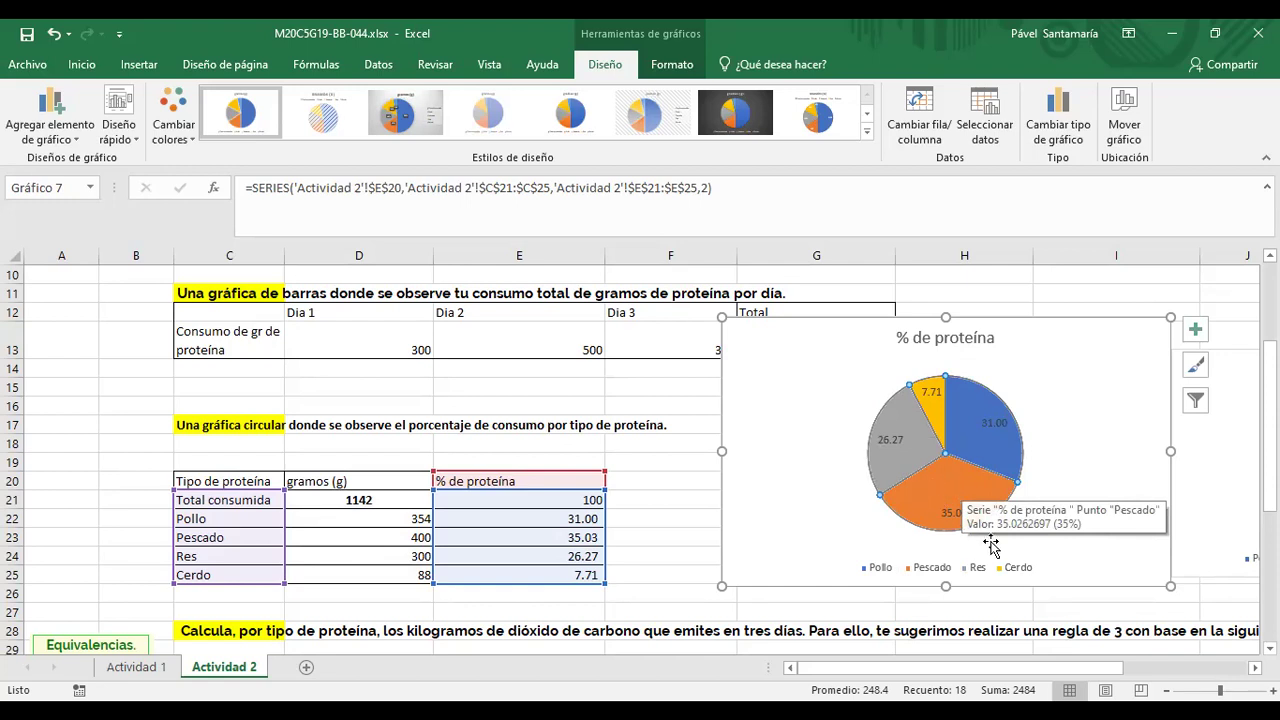
{"action": "mouse_move", "coordinate": [955, 410]}
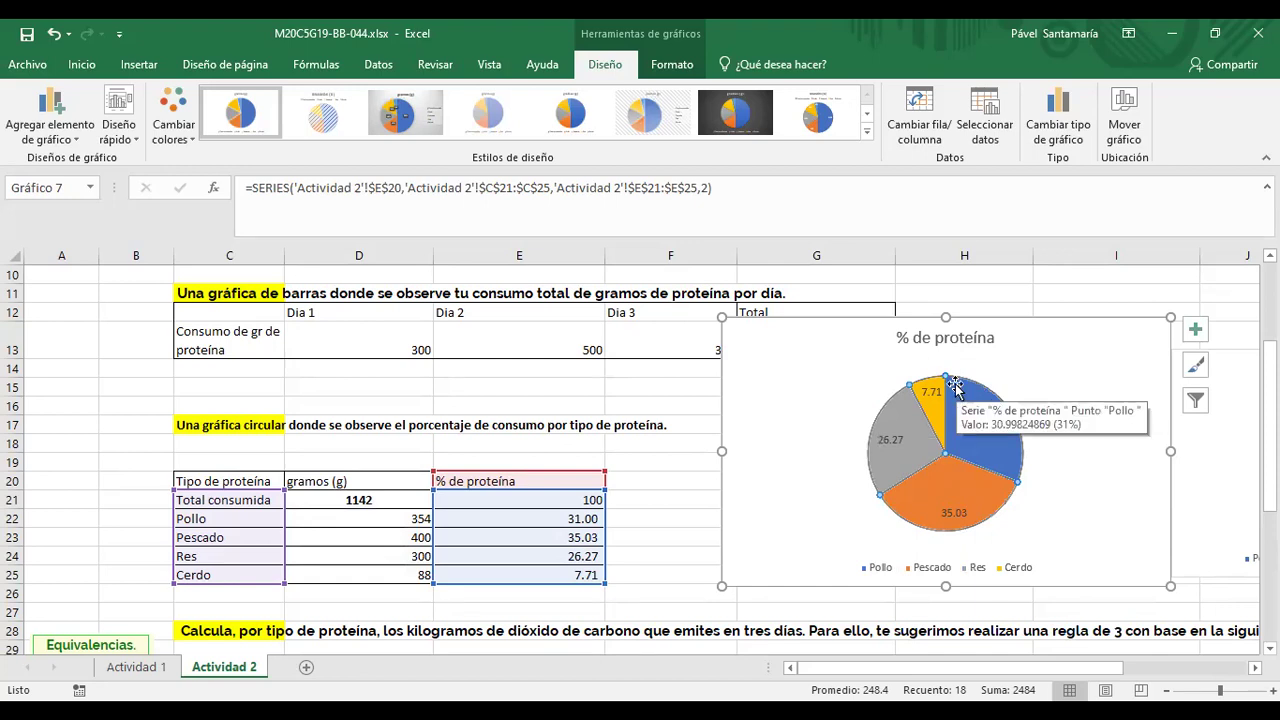
{"action": "mouse_move", "coordinate": [932, 374]}
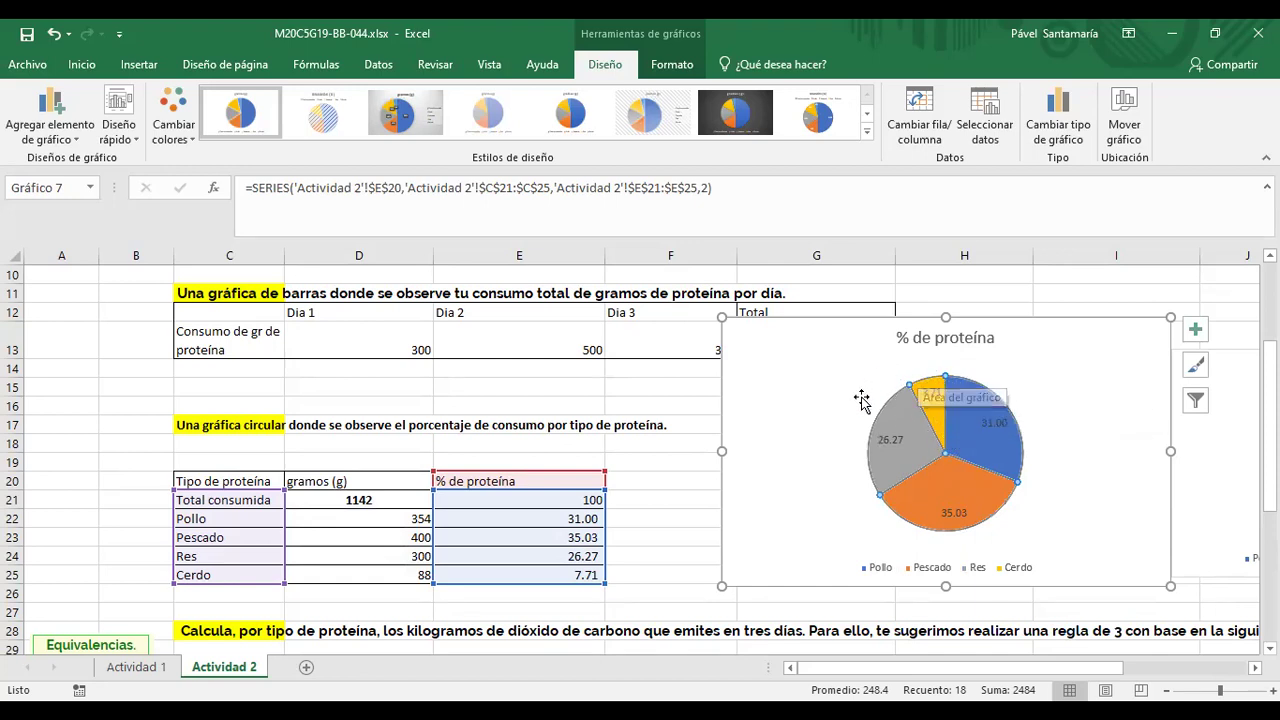
{"action": "mouse_move", "coordinate": [903, 405]}
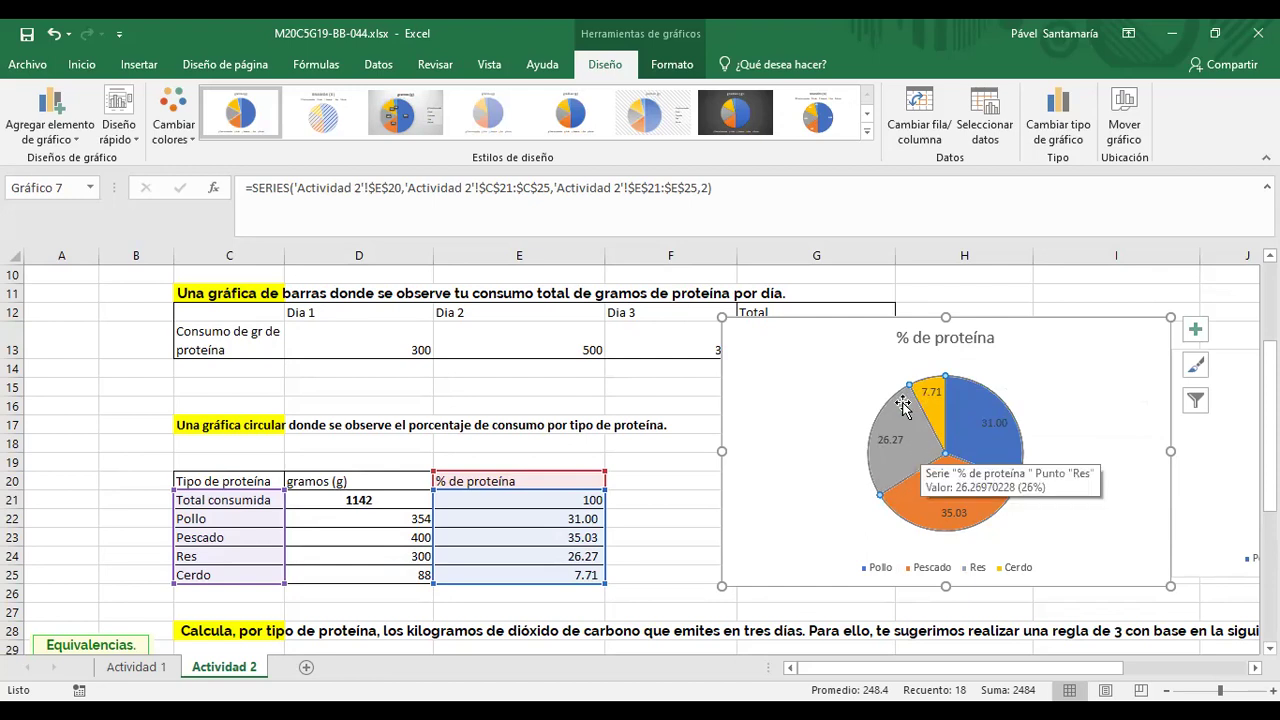
Delete the % de proteína pie chart from the worksheet and deselect the protein type table.
{"action": "left_click", "coordinate": [873, 455]}
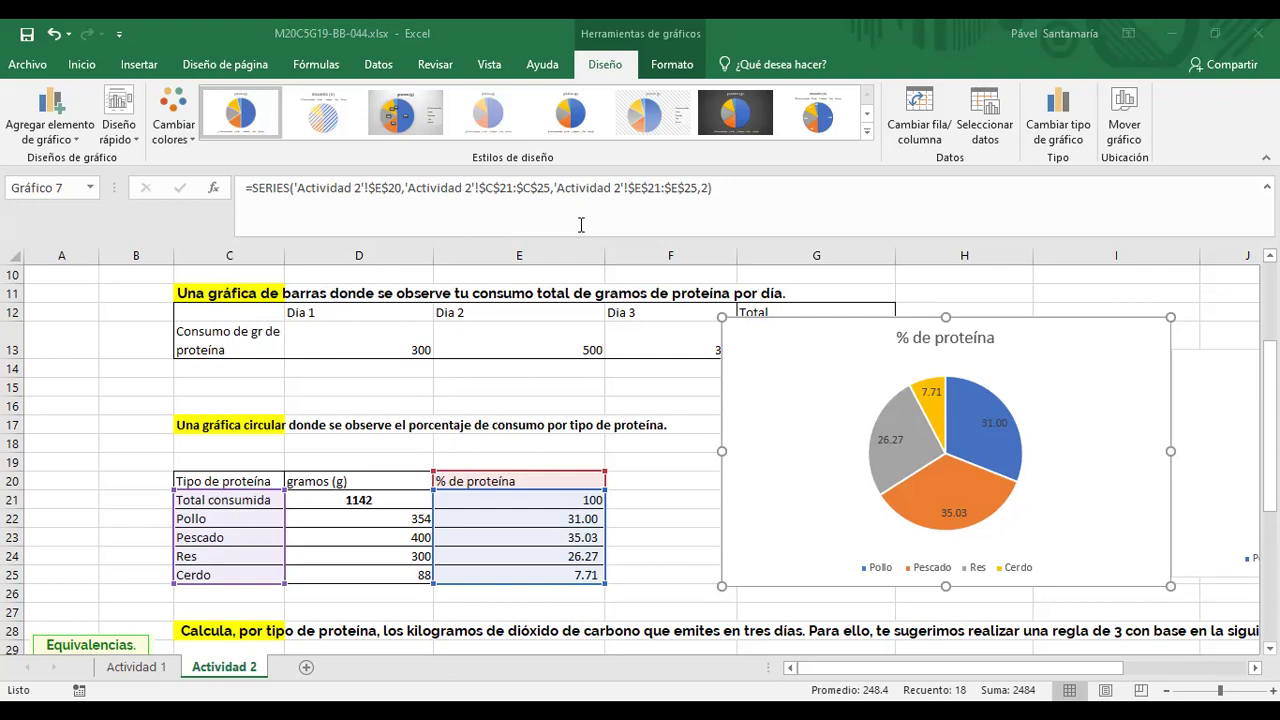
{"action": "left_click", "coordinate": [1062, 367]}
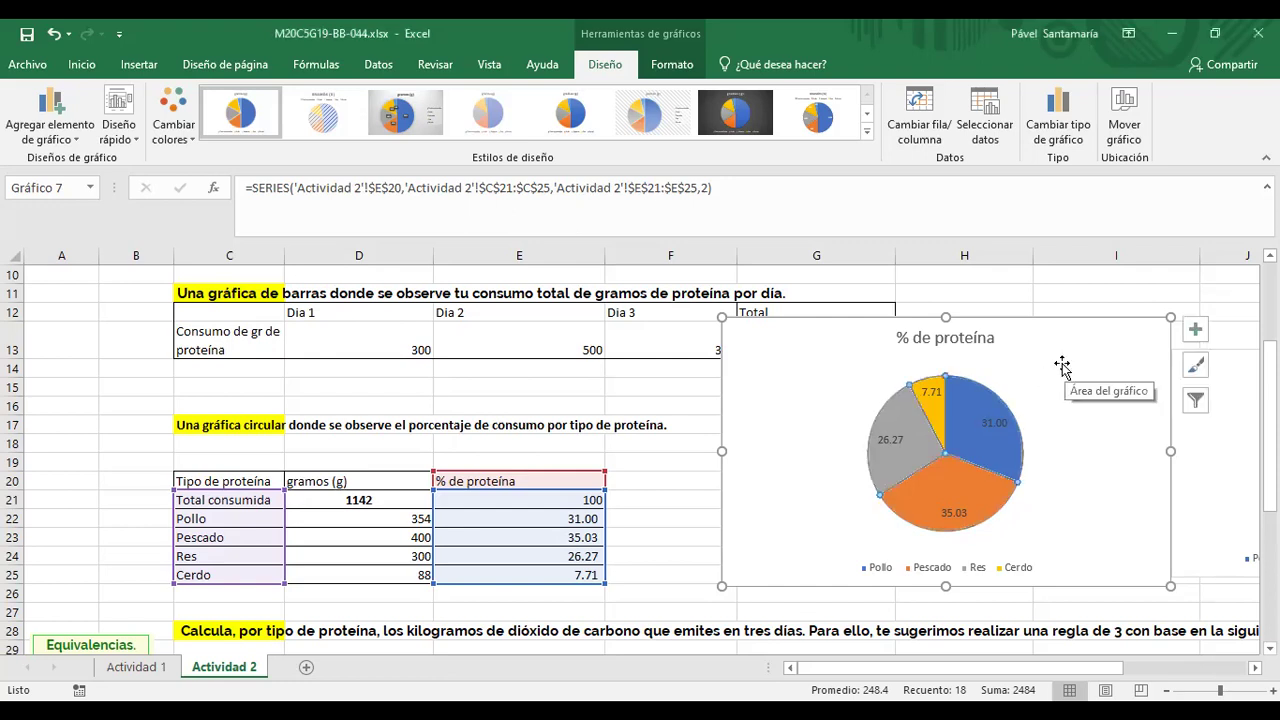
{"action": "key", "text": "Delete"}
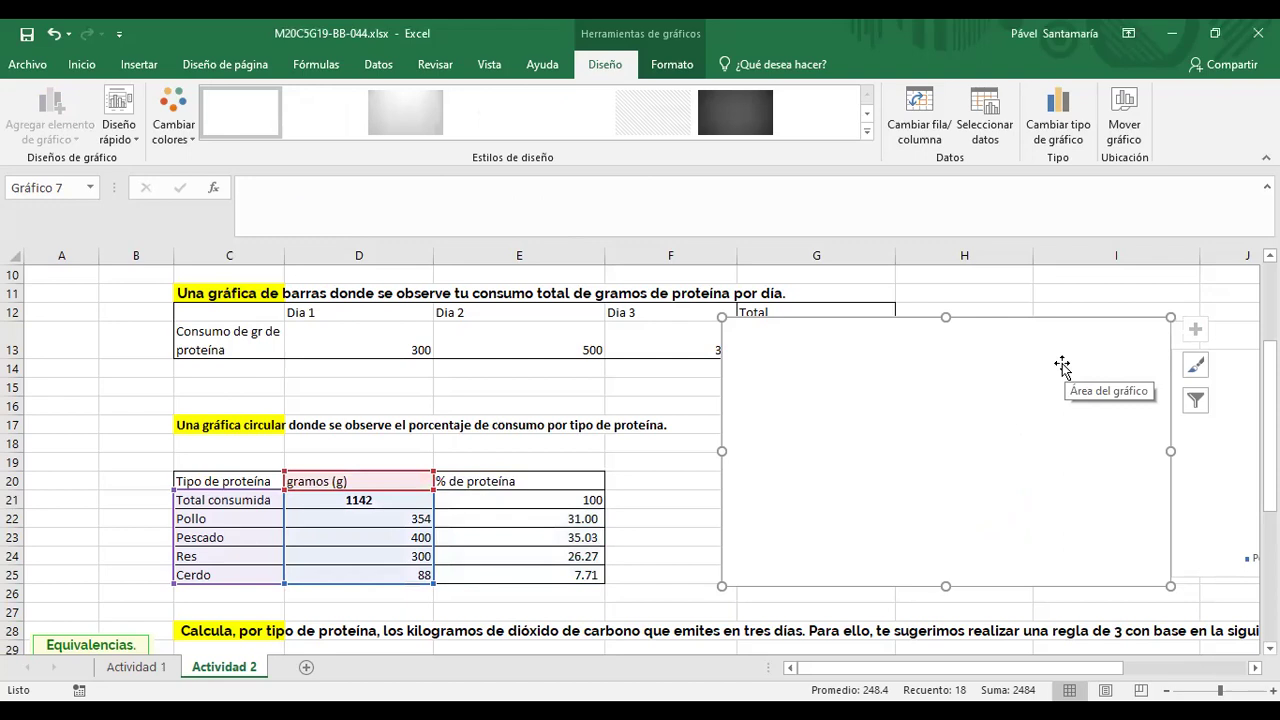
{"action": "key", "text": "Delete"}
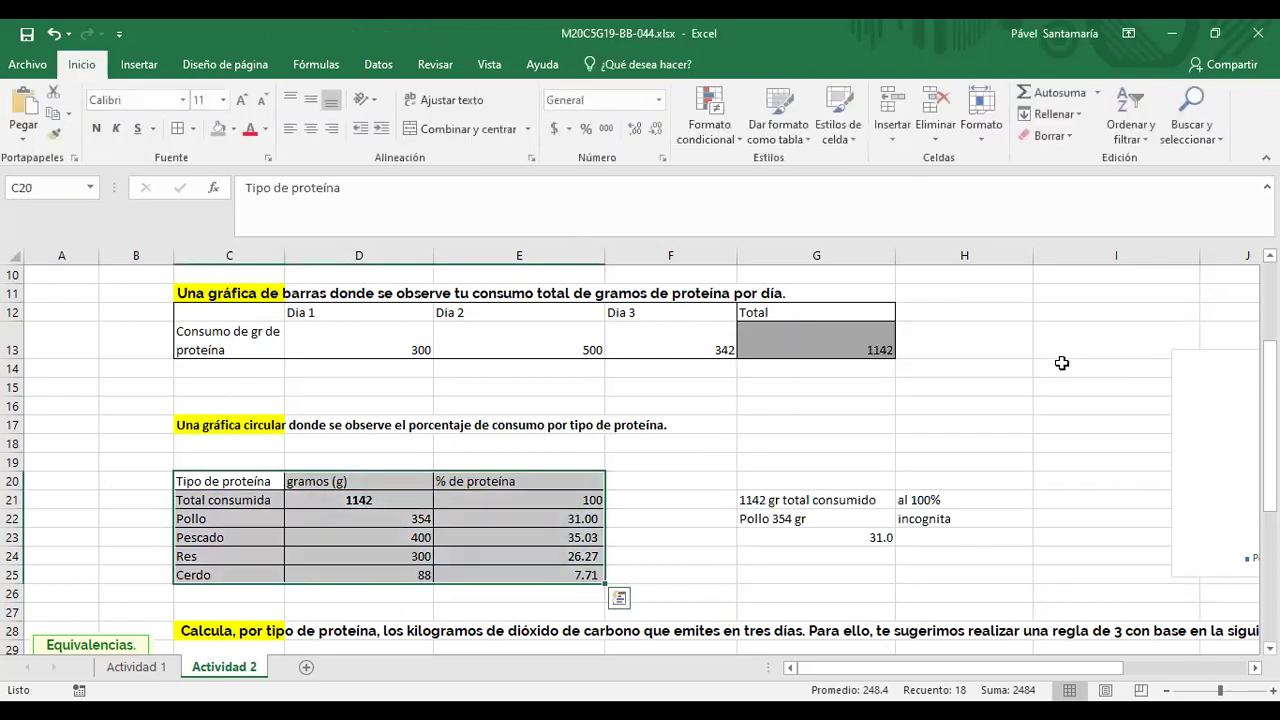
{"action": "left_click", "coordinate": [707, 568]}
Compare the protein percentage table with the CO2 emissions table and review the Total (g) entries for each protein type.
{"action": "scroll", "coordinate": [700, 520], "scroll_direction": "down", "scroll_amount": 4}
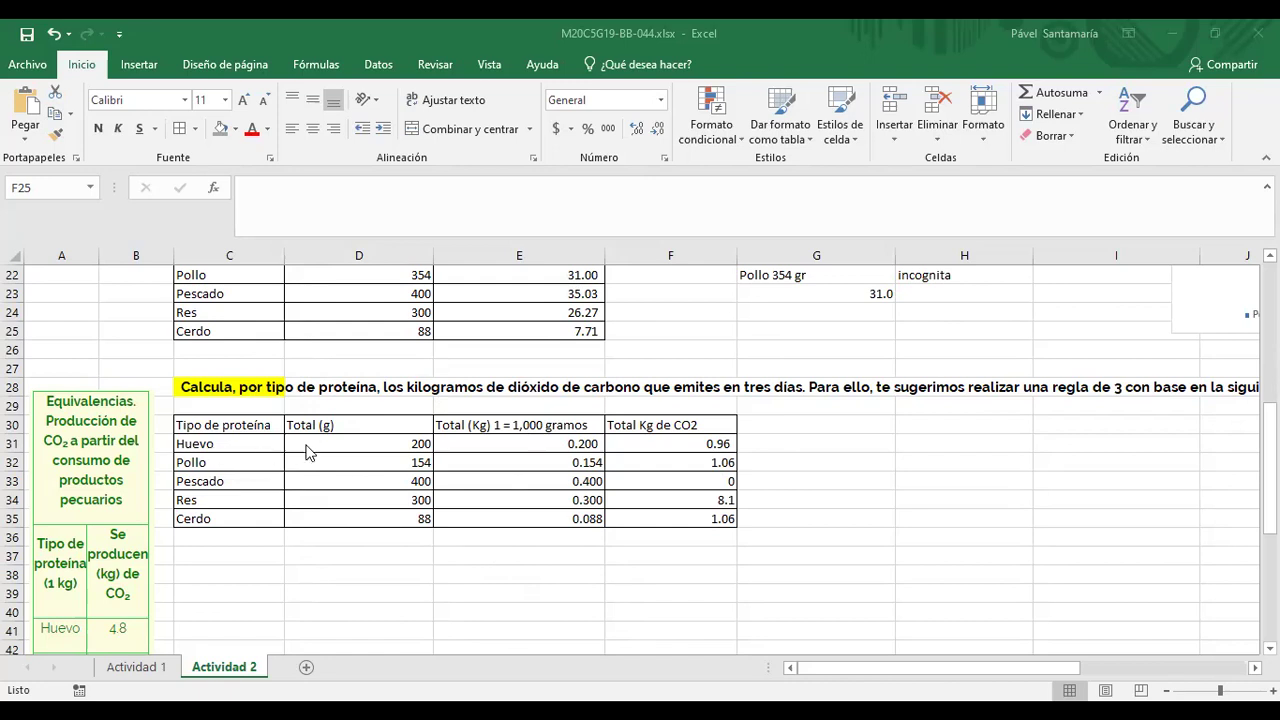
{"action": "key", "text": "alt+Tab"}
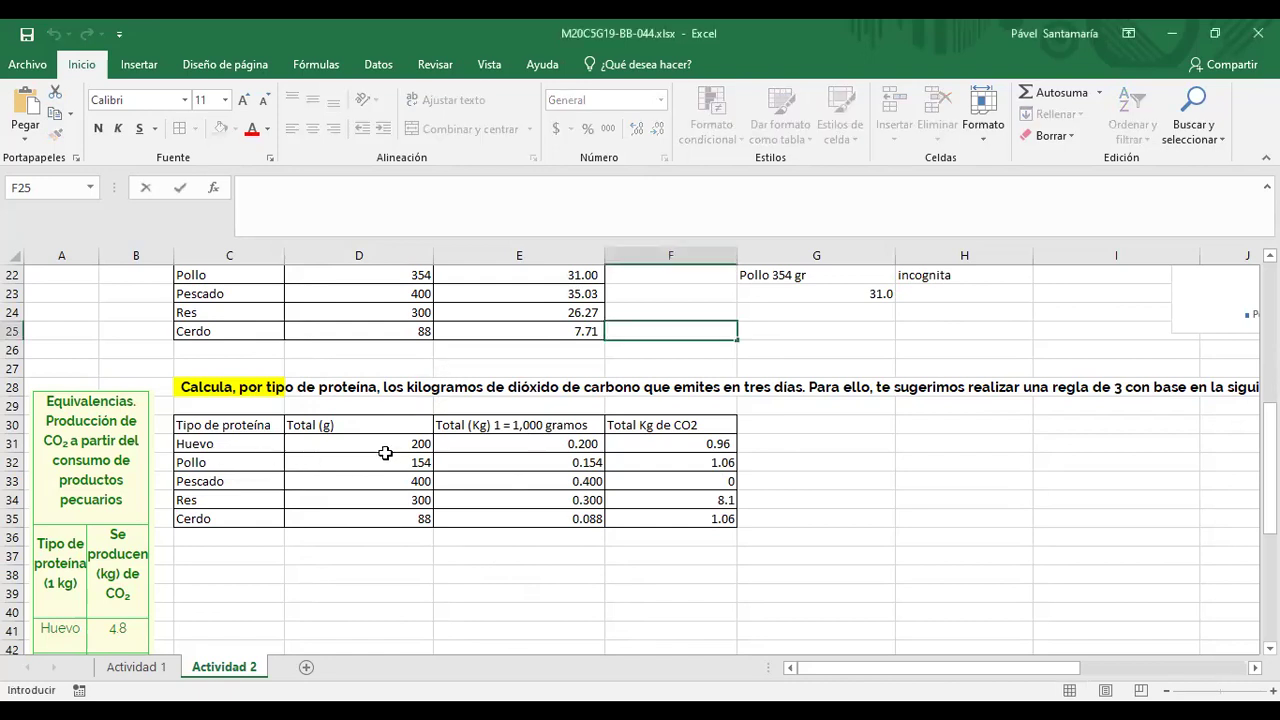
{"action": "scroll", "coordinate": [385, 453], "scroll_direction": "up", "scroll_amount": 2}
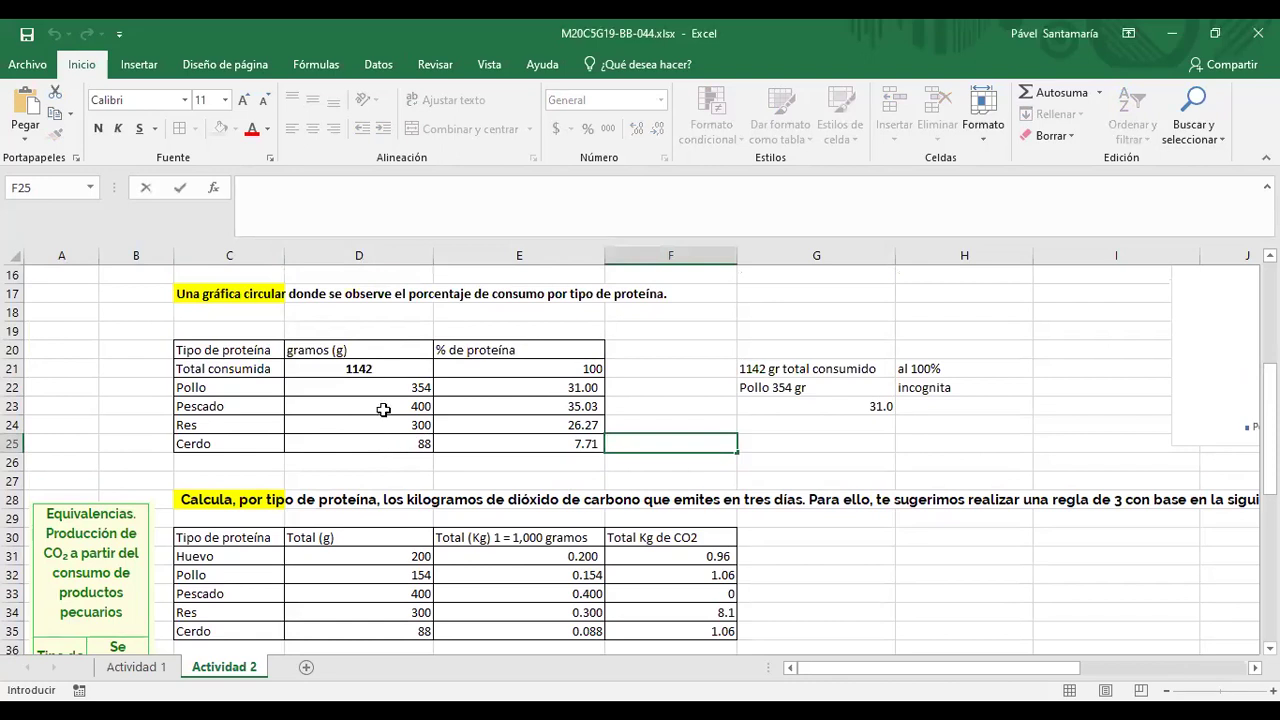
{"action": "scroll", "coordinate": [383, 410], "scroll_direction": "down", "scroll_amount": 2}
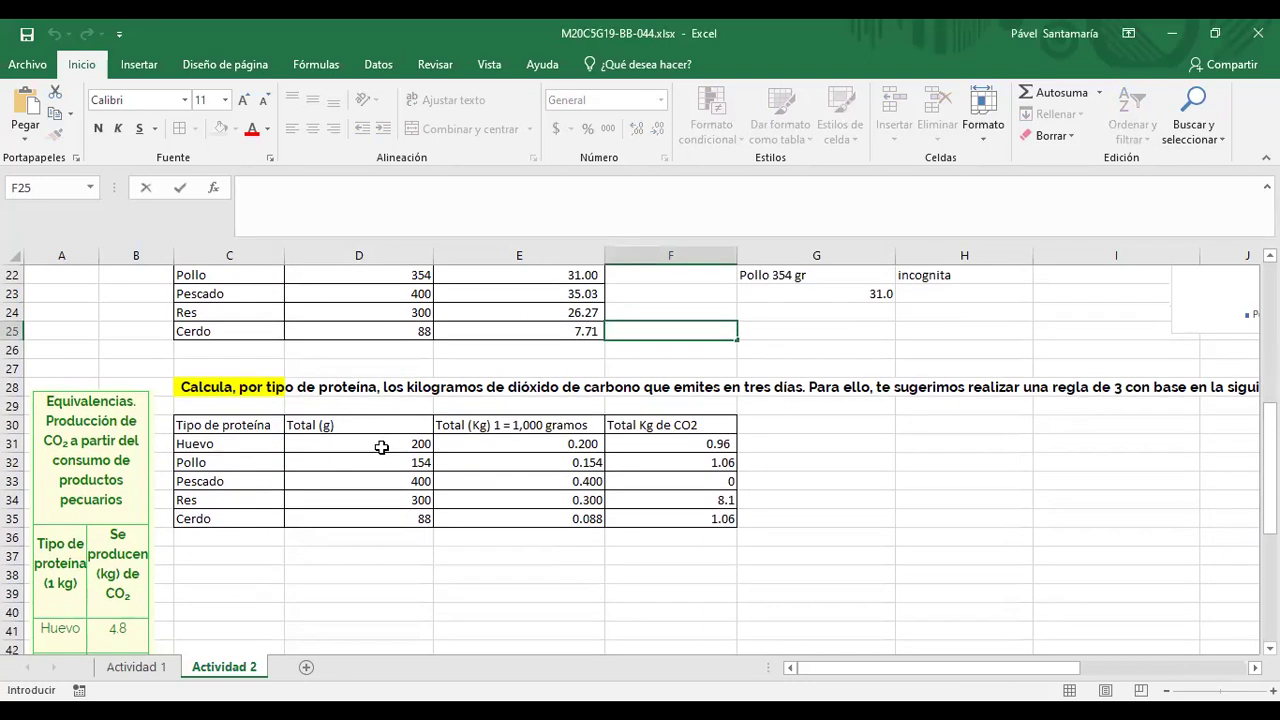
{"action": "left_click", "coordinate": [380, 447]}
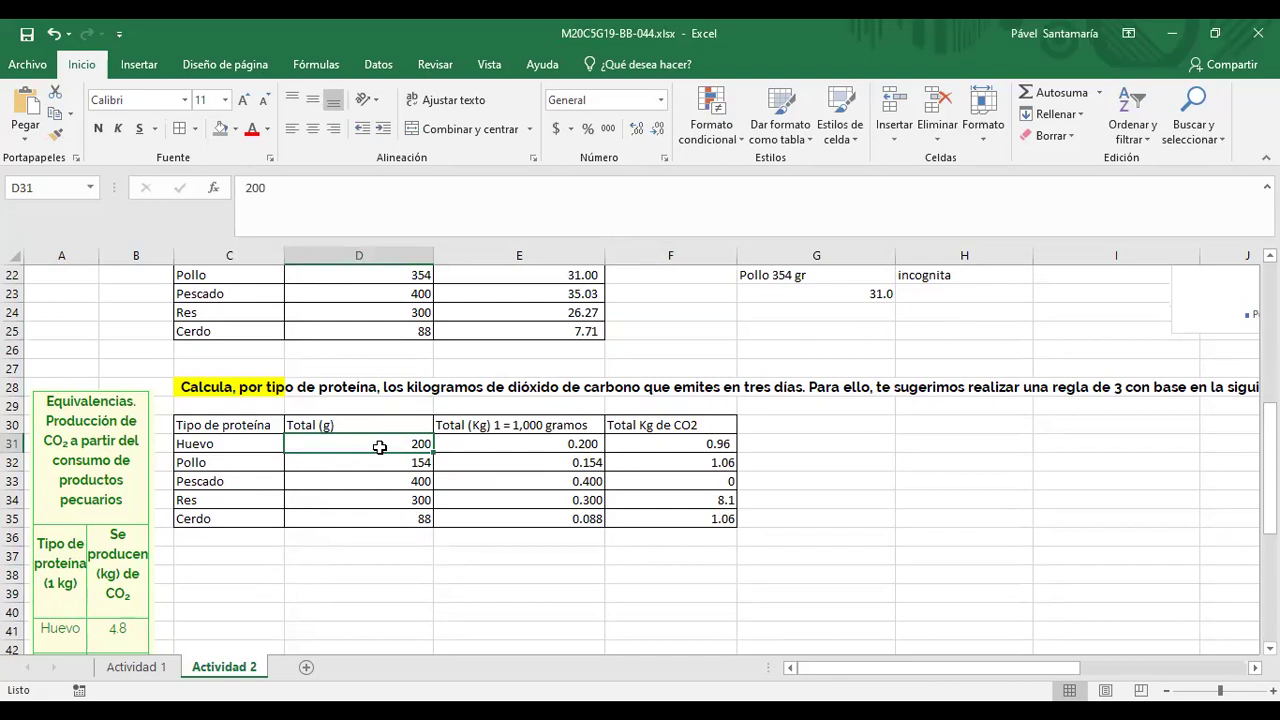
{"action": "key", "text": "Down"}
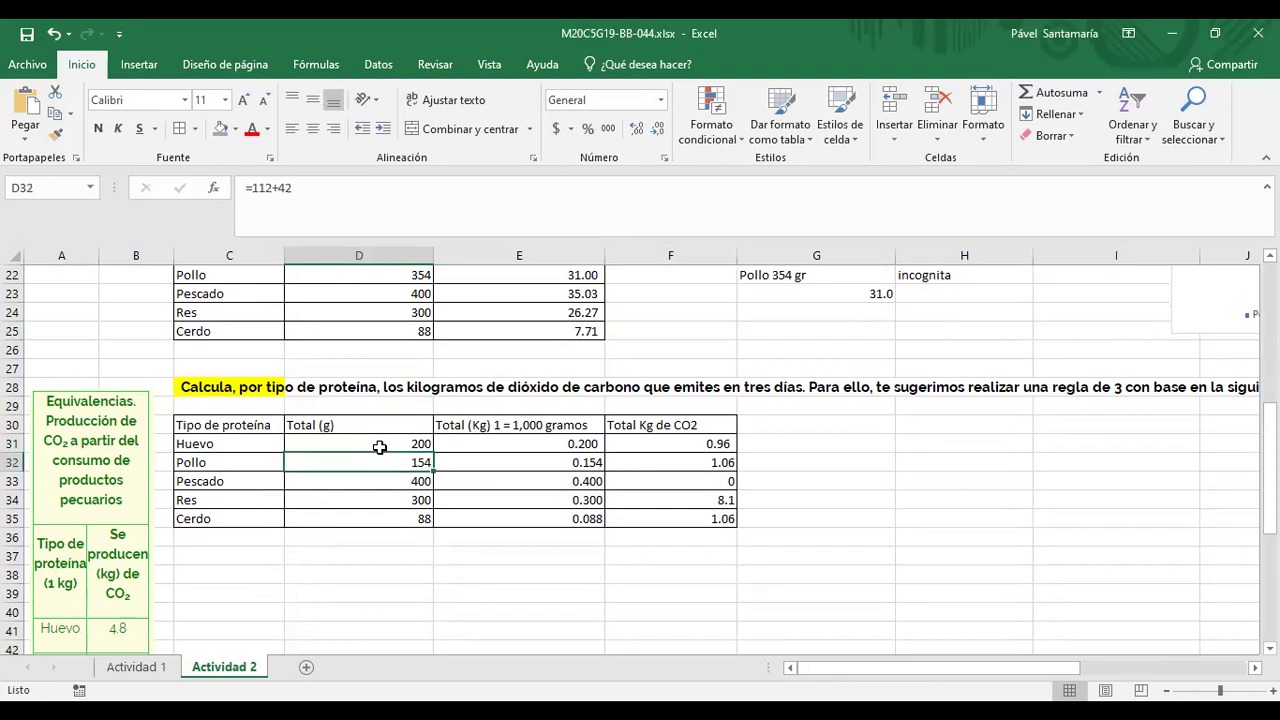
{"action": "key", "text": "Down"}
{"action": "key", "text": "Down"}
{"action": "key", "text": "Down"}
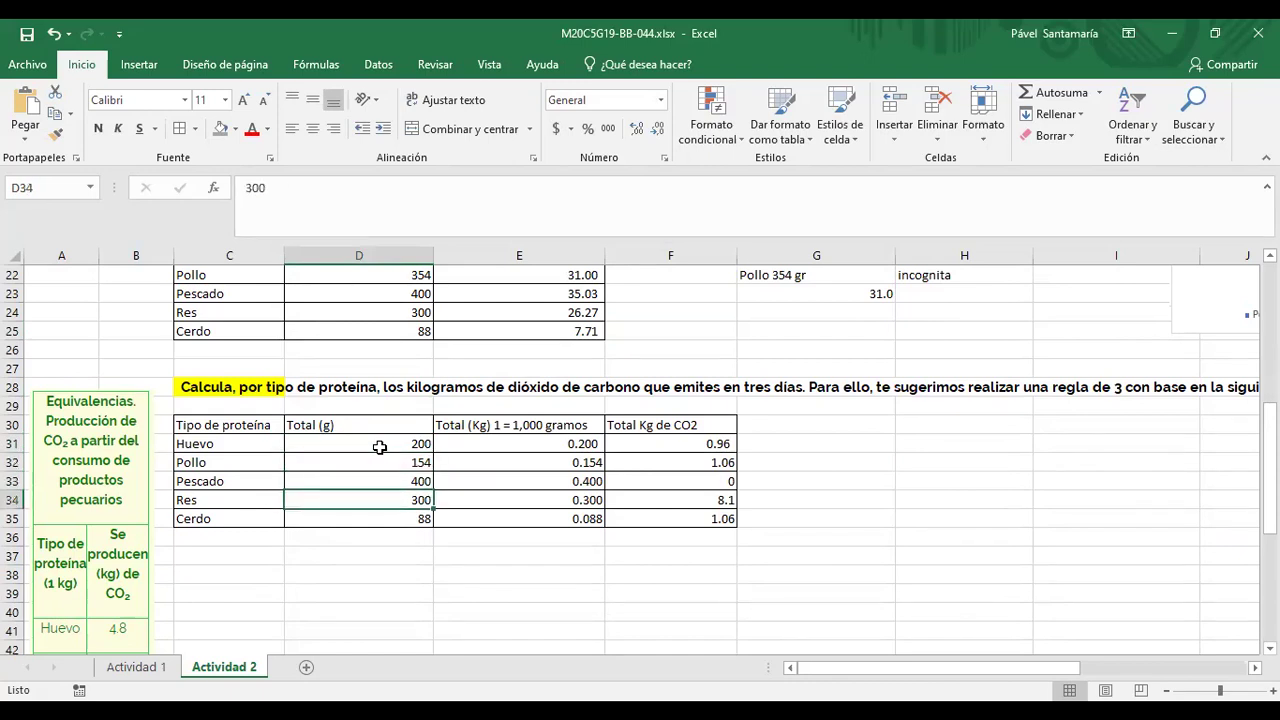
{"action": "key", "text": "Up"}
{"action": "key", "text": "Up"}
{"action": "key", "text": "Up"}
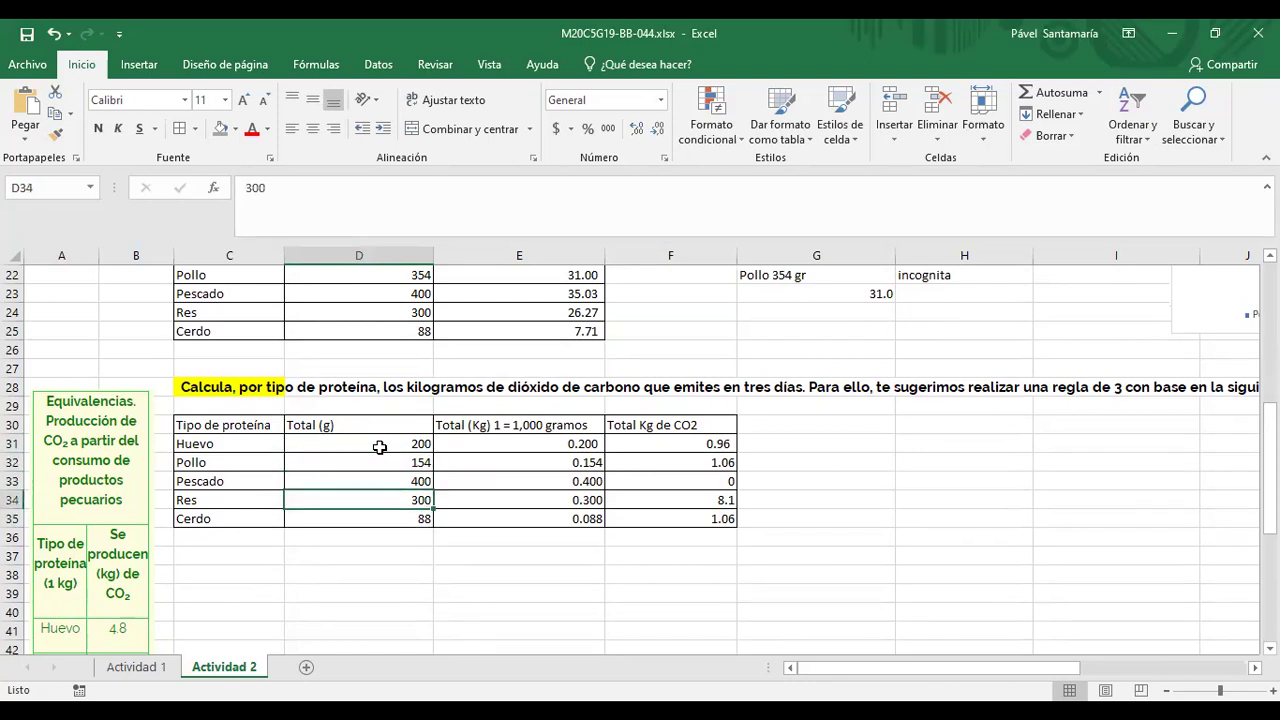